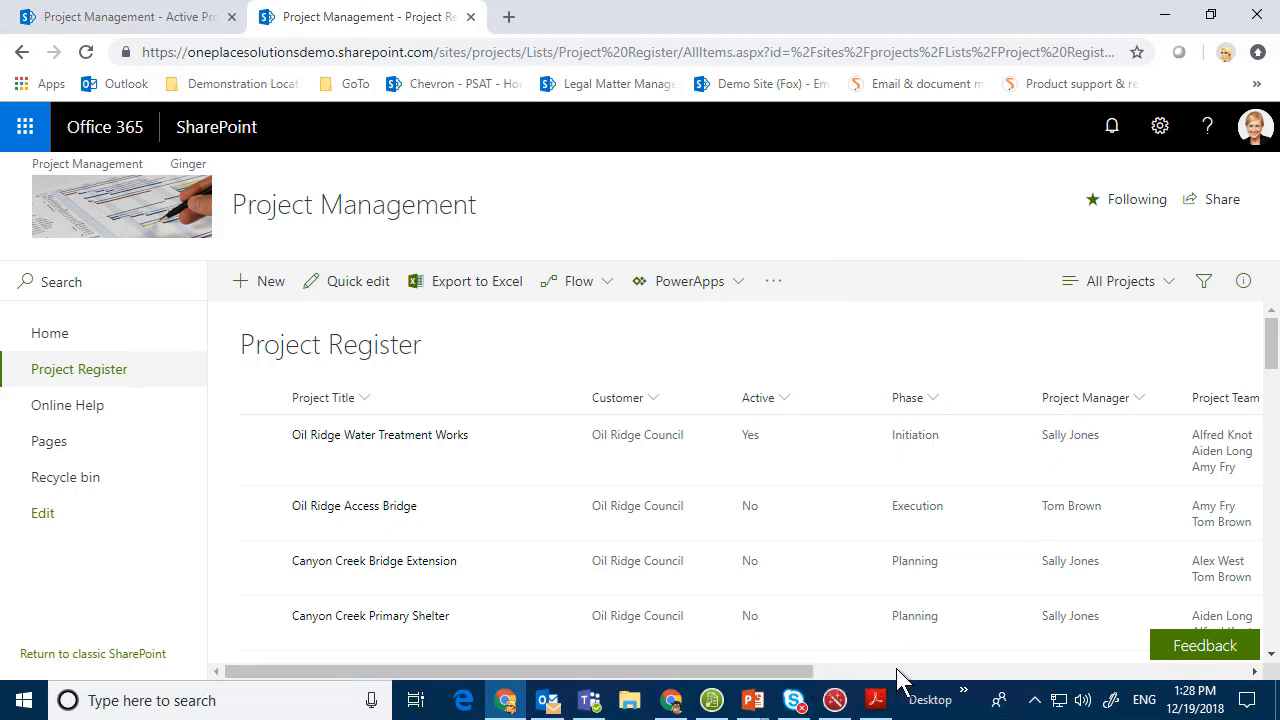
Step: Open the list settings of the Project Register
drag(800, 671, 1105, 665)
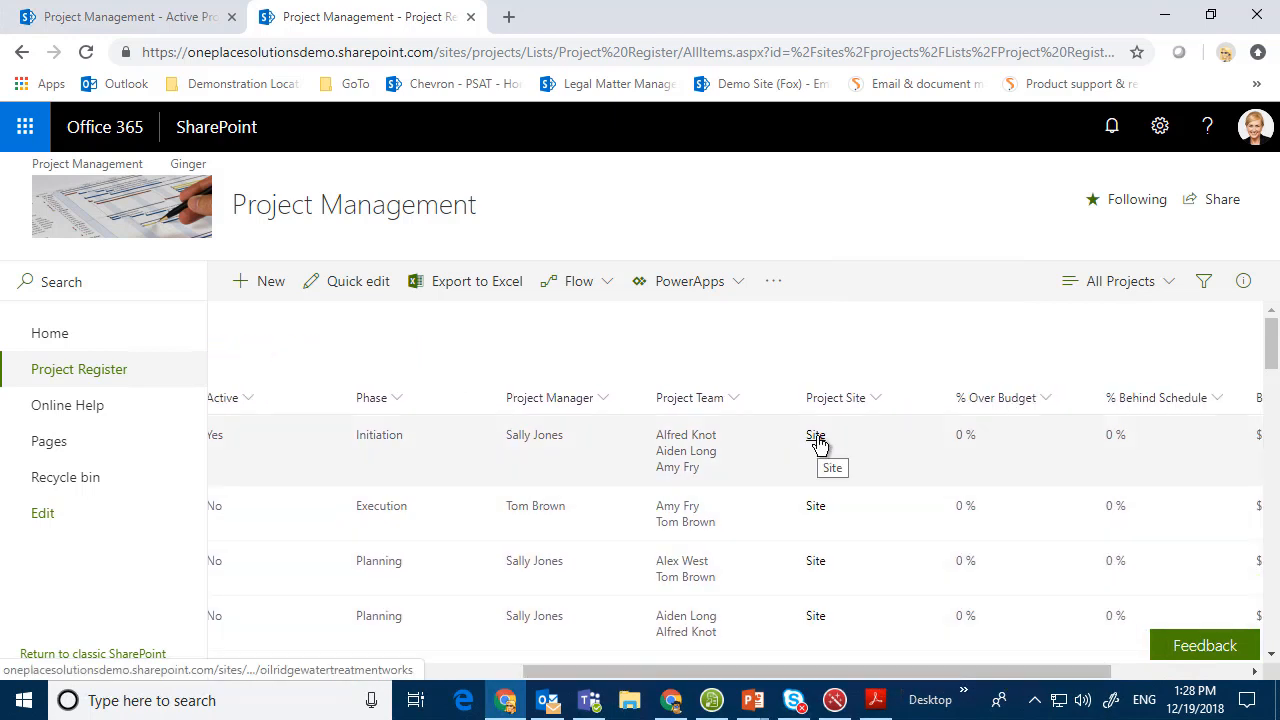
click(822, 441)
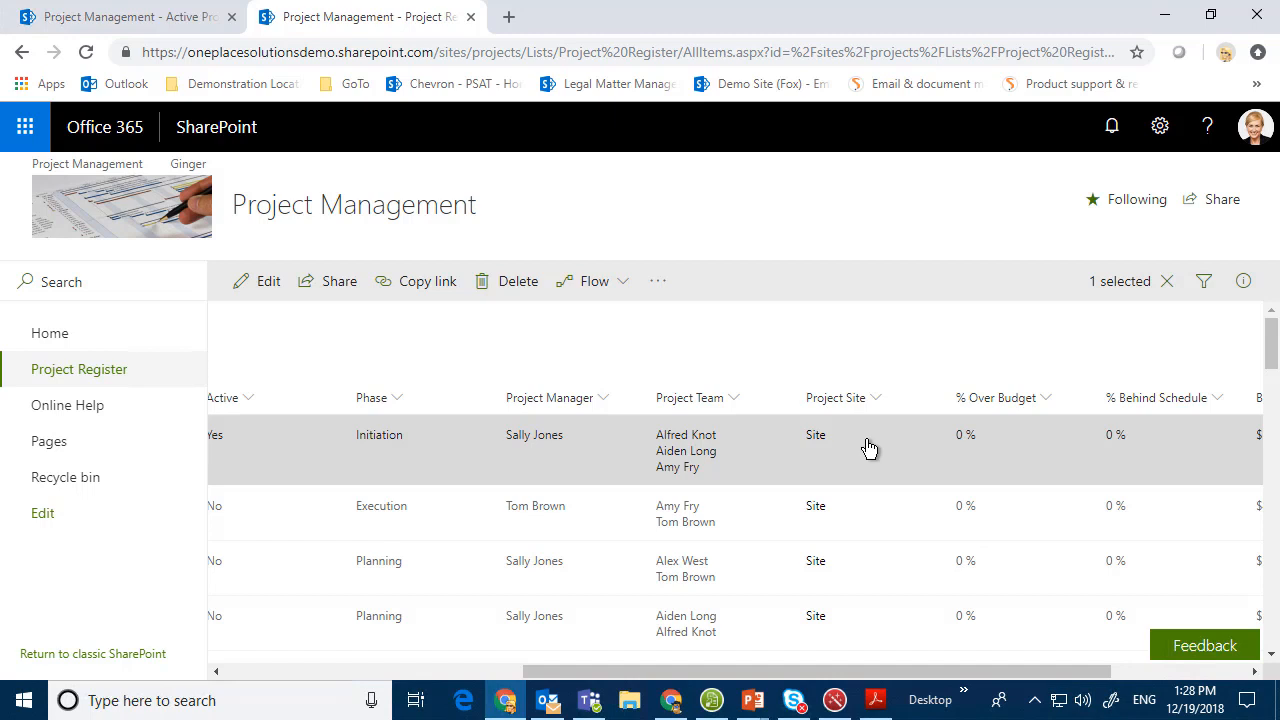
click(1160, 127)
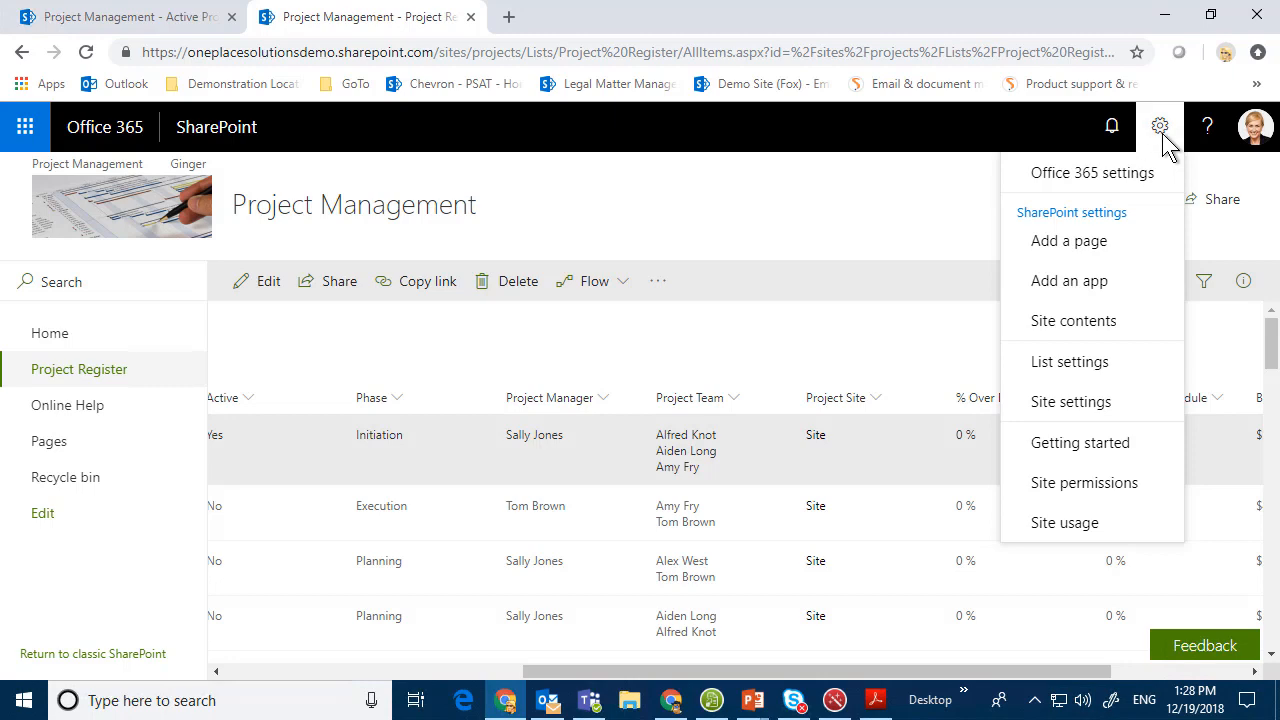
click(1095, 369)
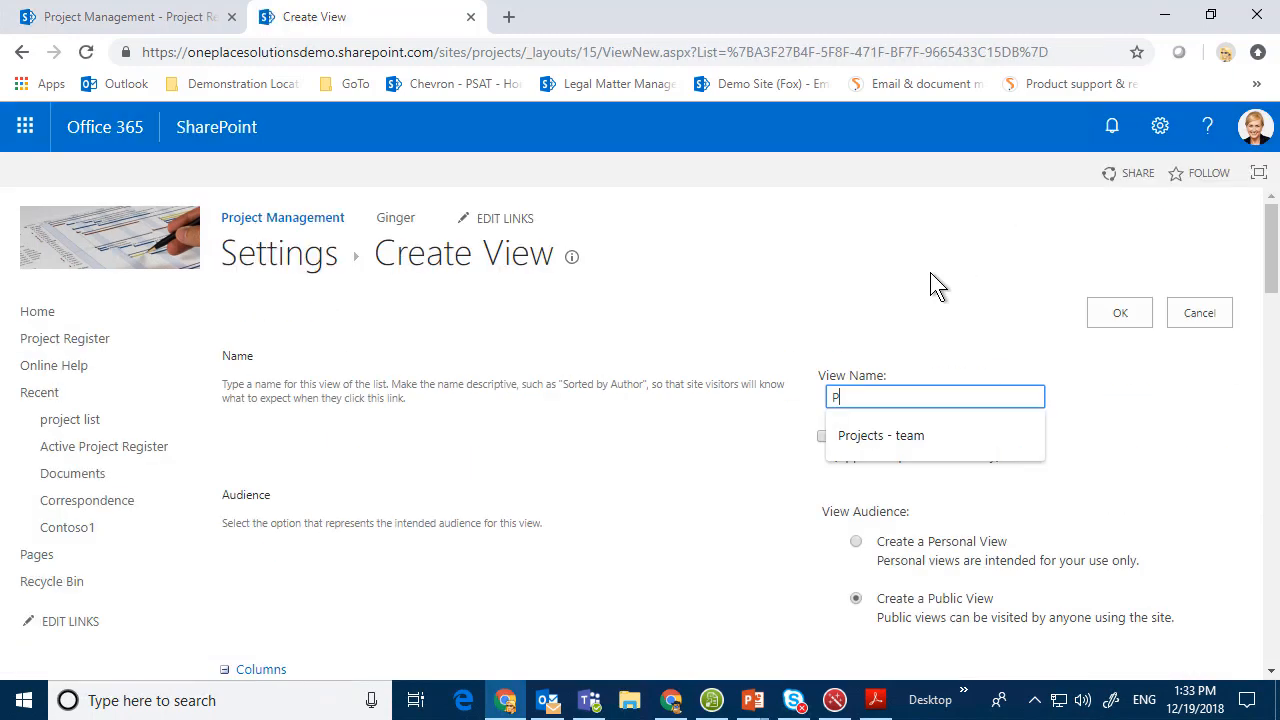
Step: Create the list view "Projects I Manage", filtered to Active equal to Yes and Project Manager equal to [Me], and review its projects
text(rojects I Manage)
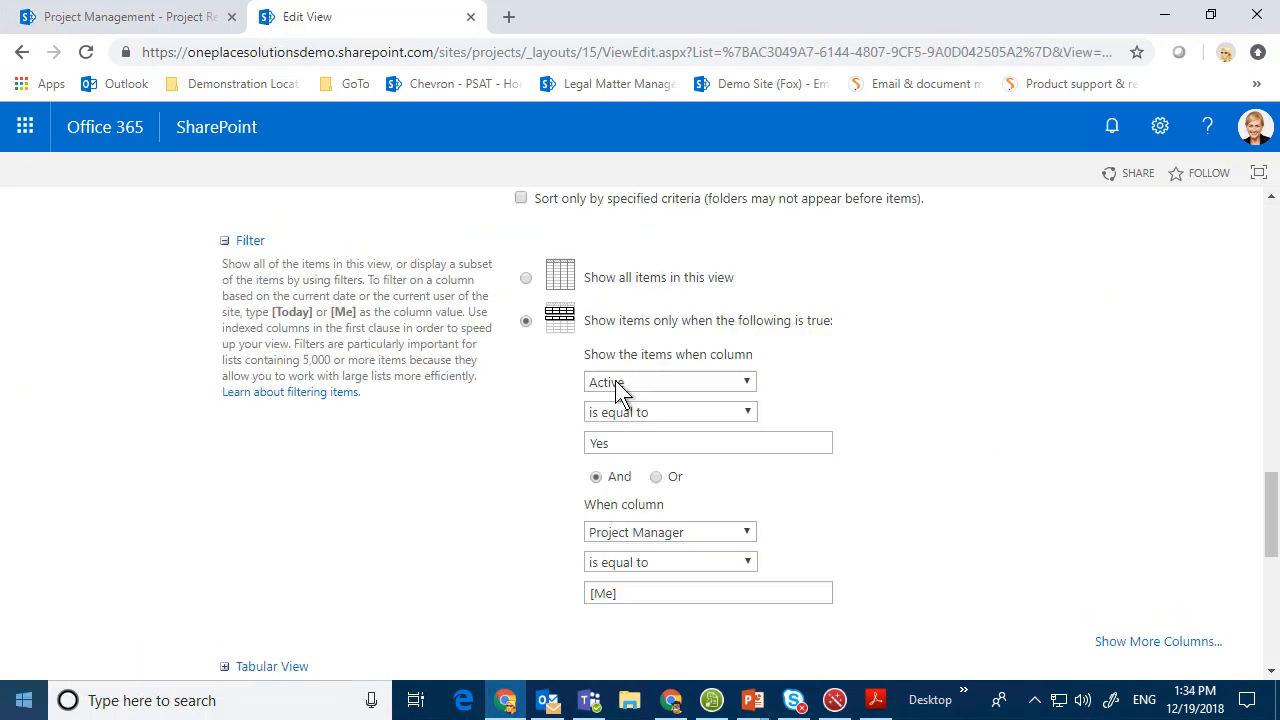
click(679, 593)
scroll(679, 500, up, 15)
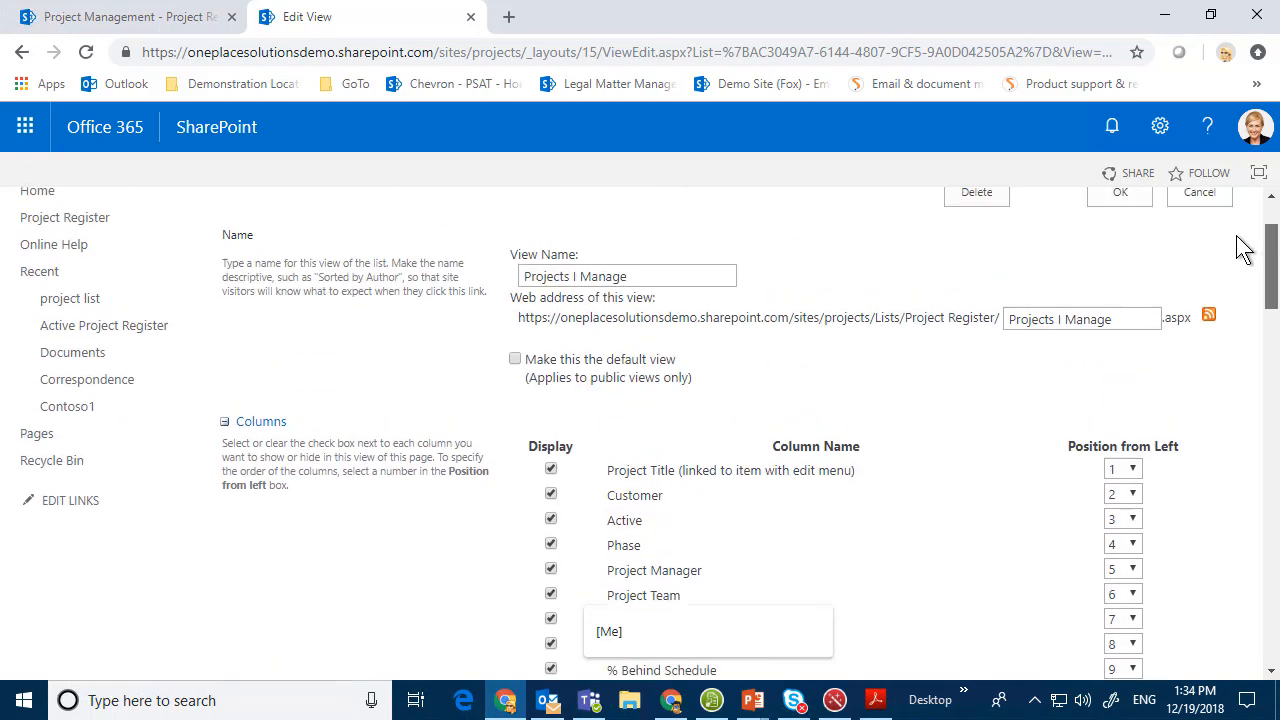
click(1121, 294)
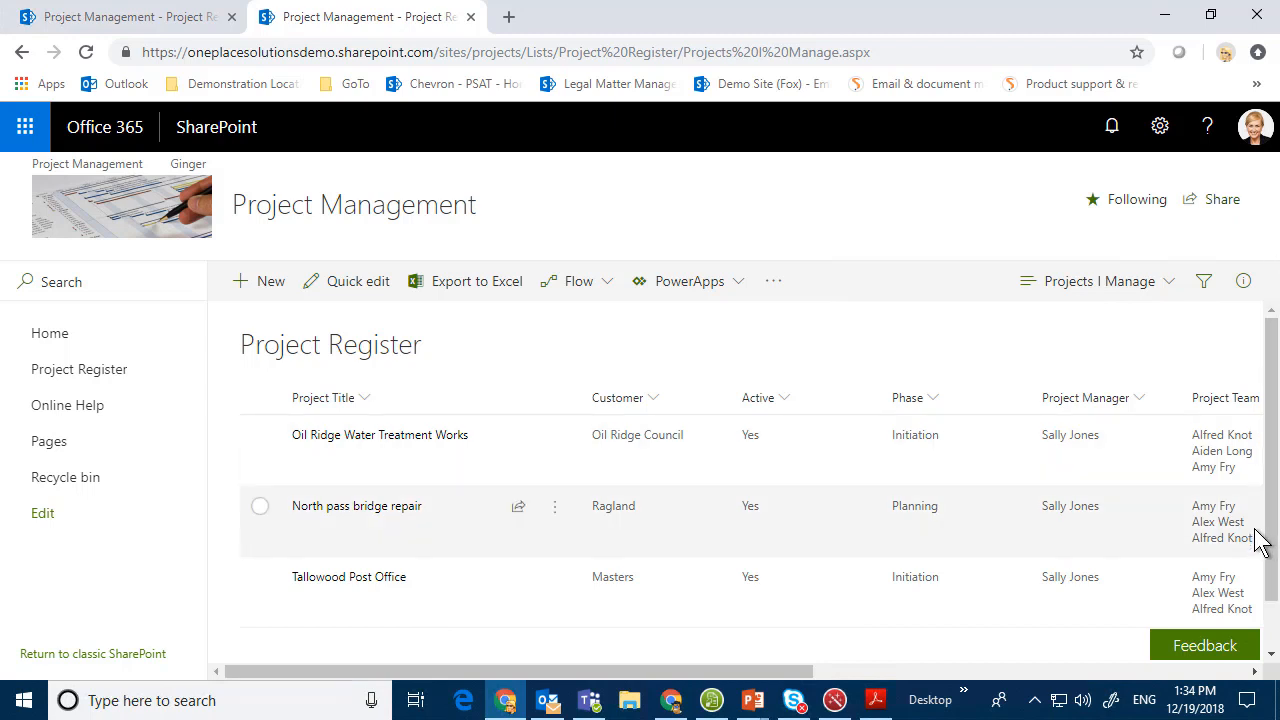
drag(1271, 571, 1273, 632)
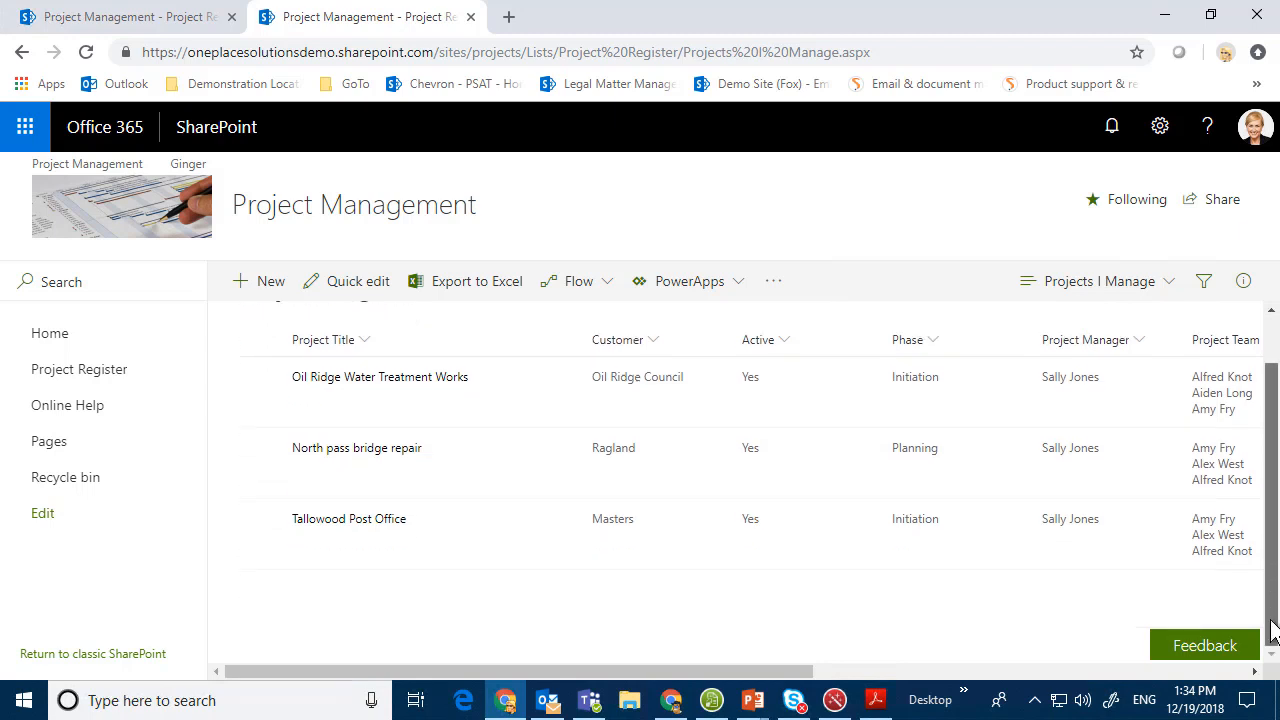
scroll(1270, 475, up, 2)
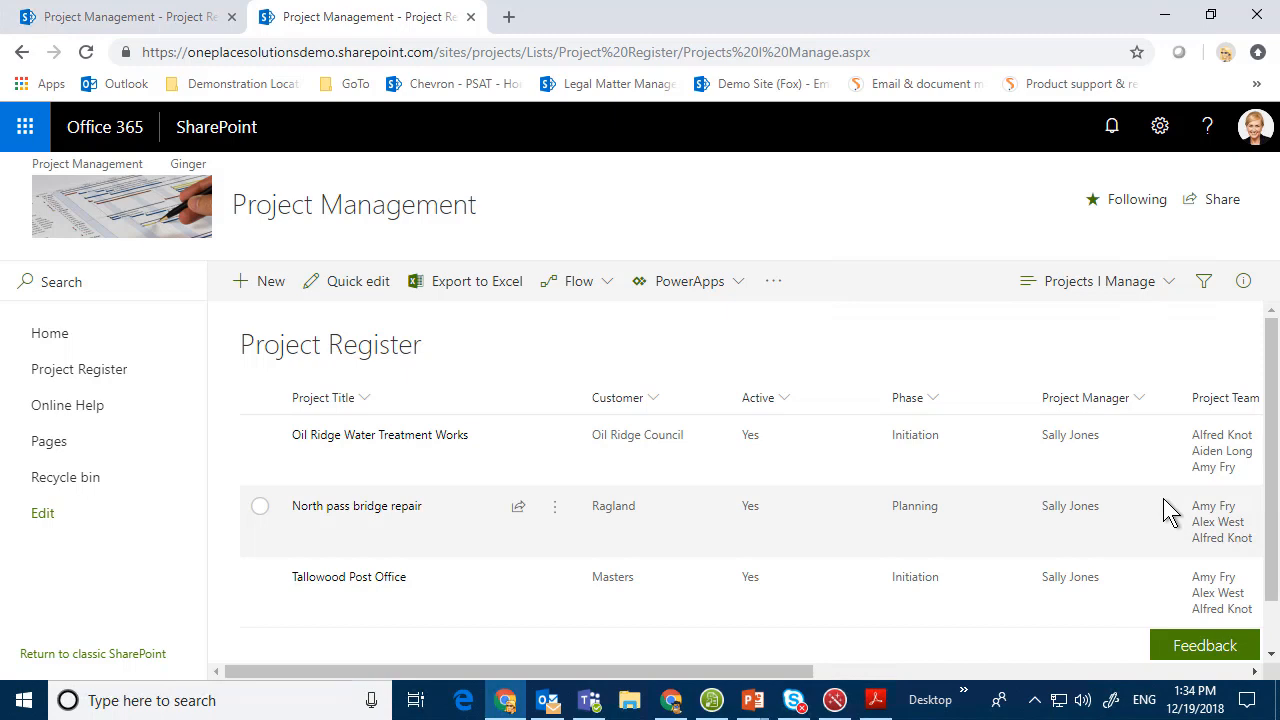
Step: Switch to the solution profile application and name a new profile "Project Management Office", available to everyone
click(835, 700)
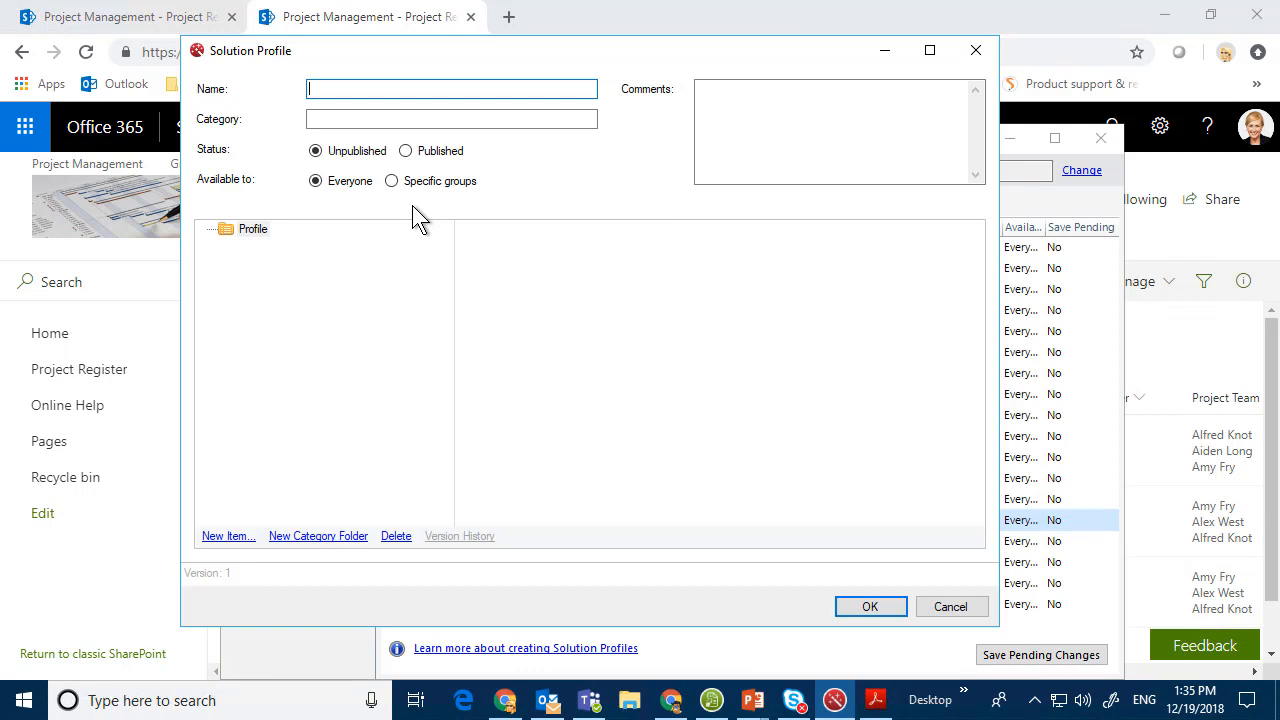
text(Project Management Office)
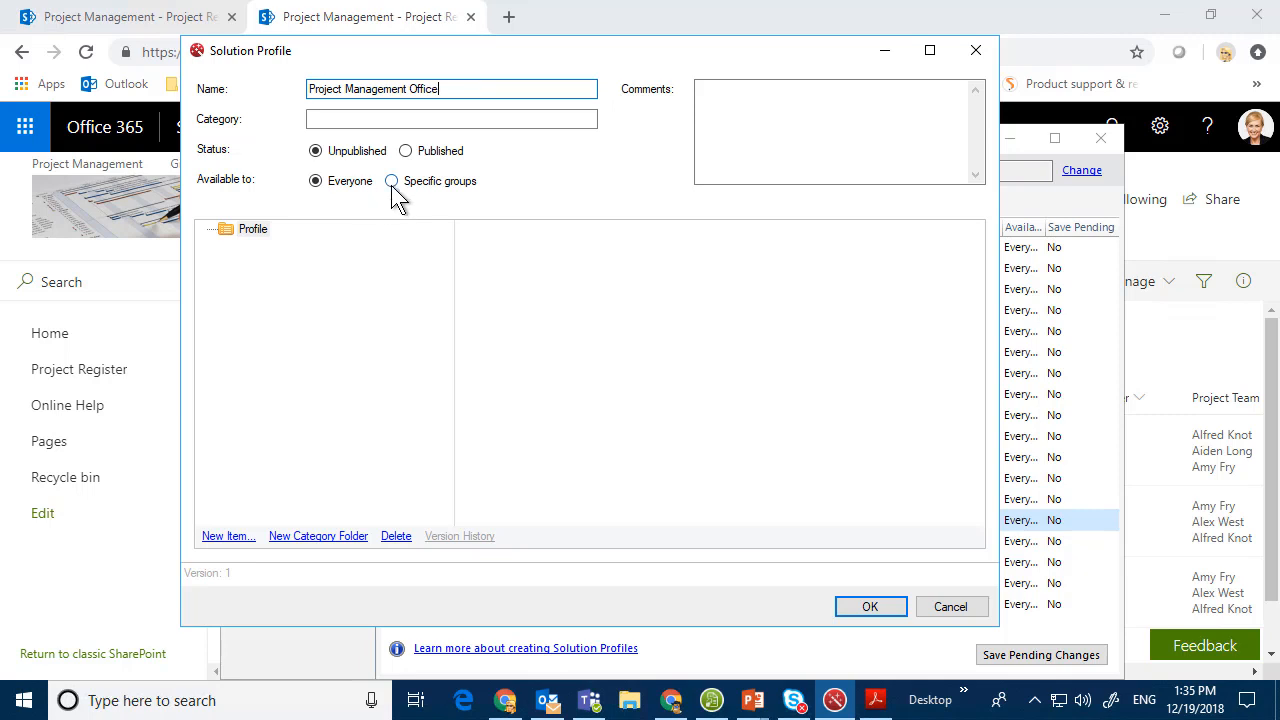
click(391, 182)
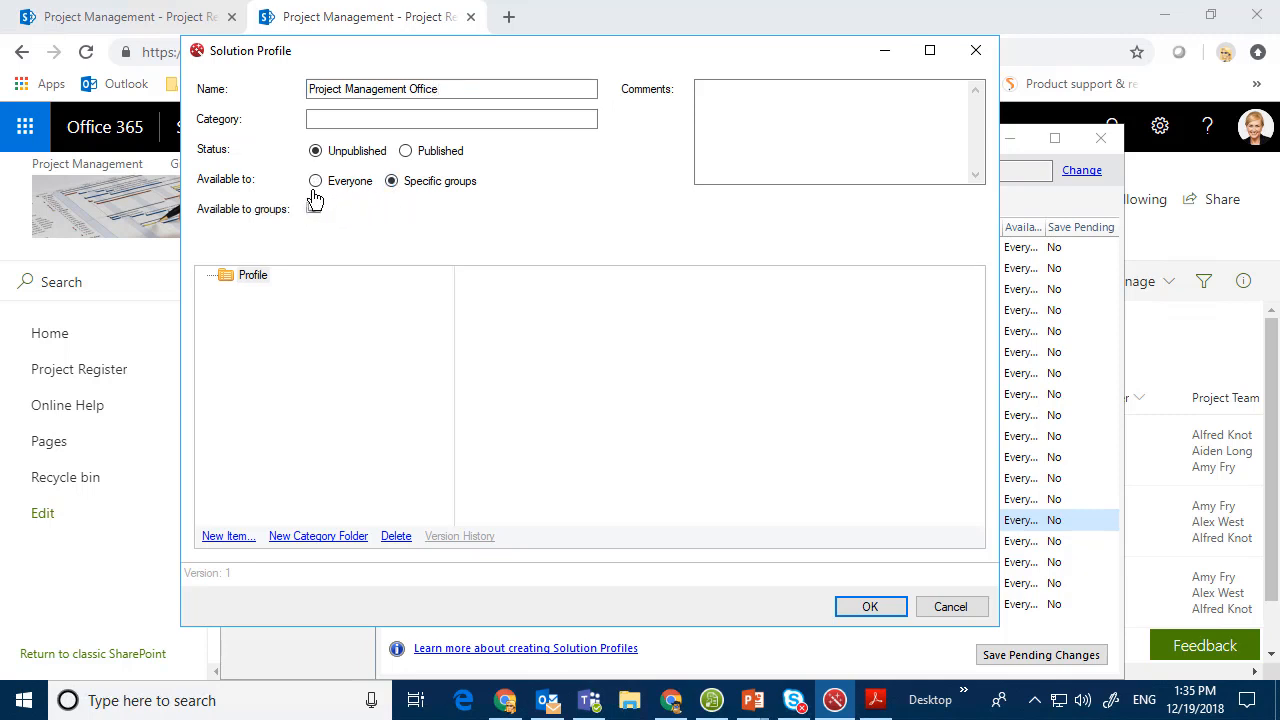
click(316, 183)
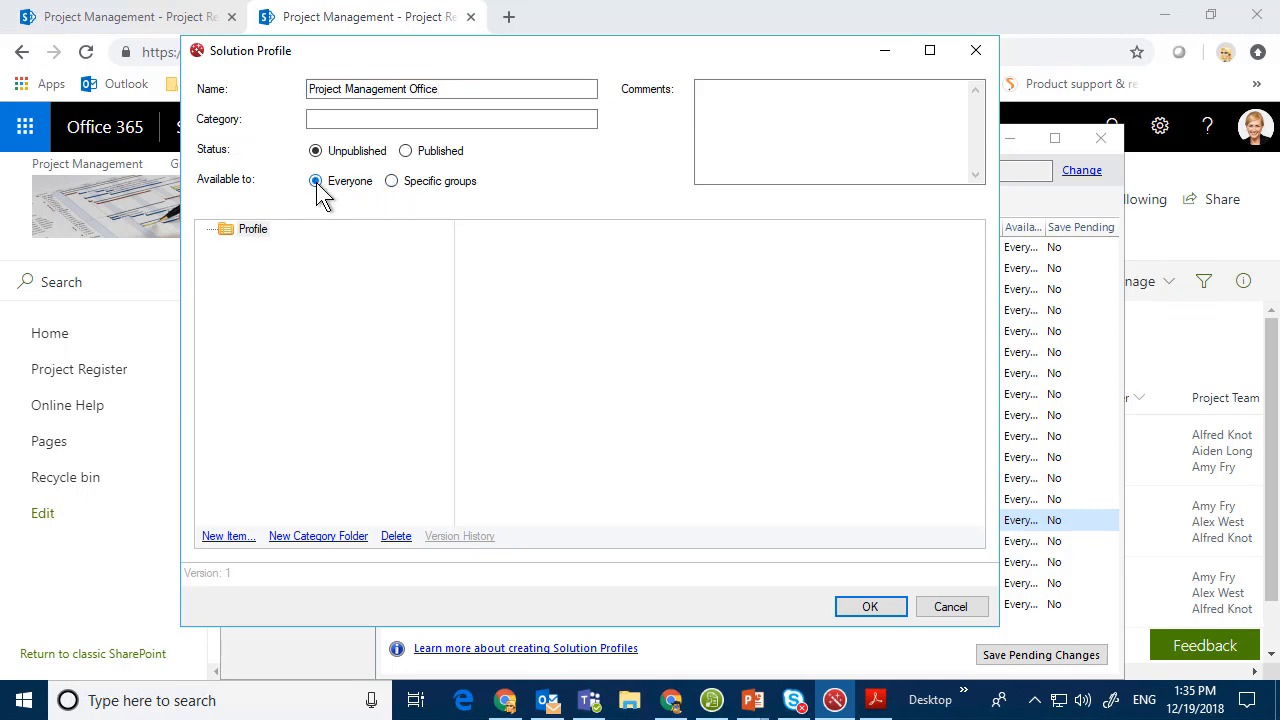
Step: Add a Central Register item named "Project Management" to the profile
click(234, 542)
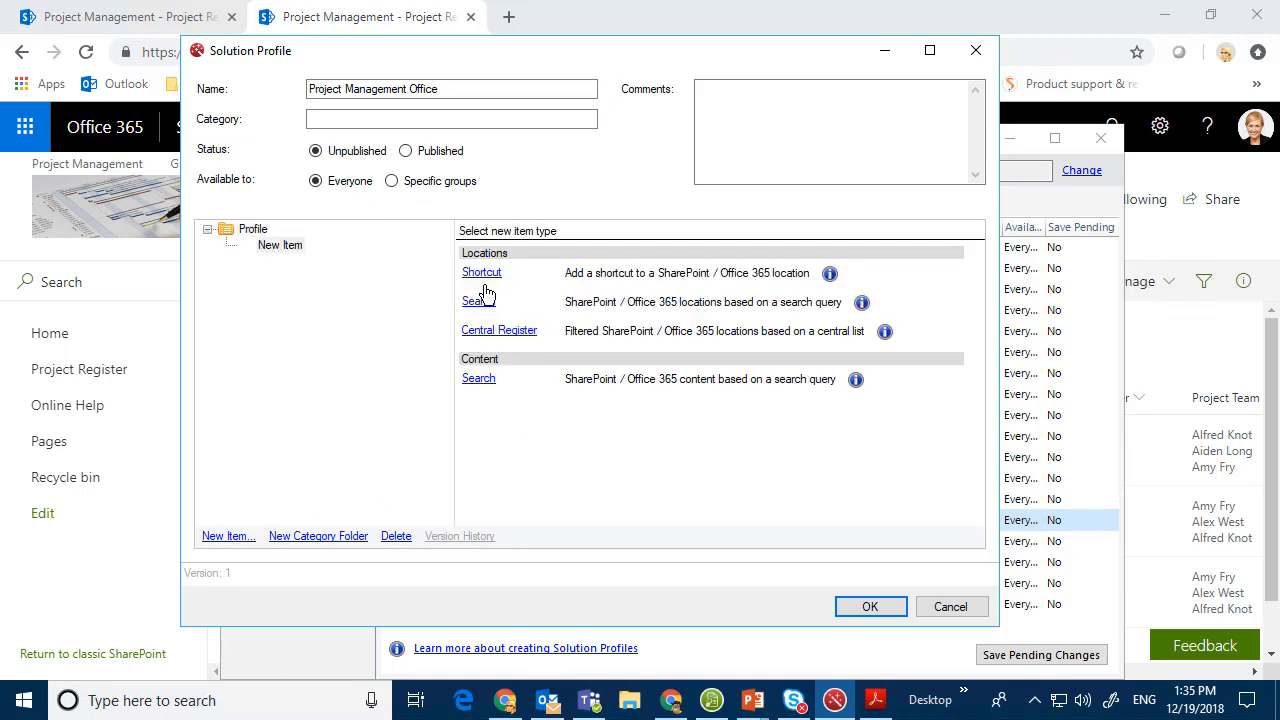
click(520, 333)
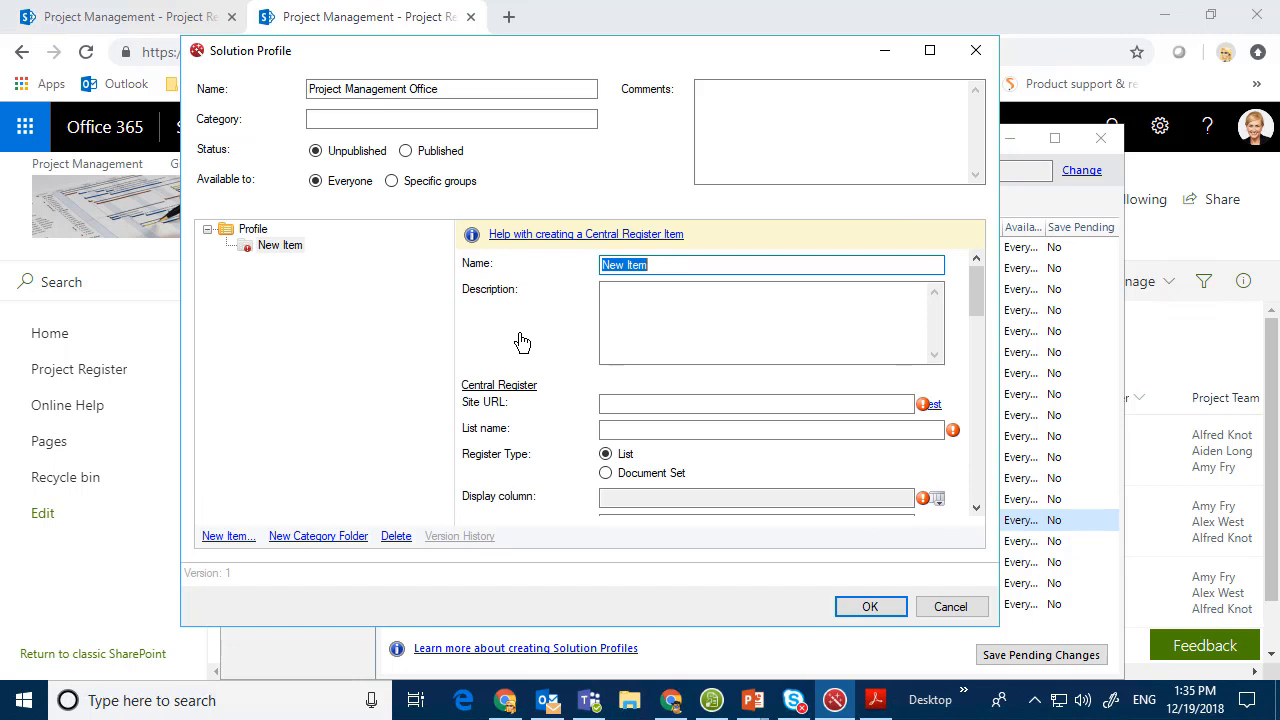
text(Project Management)
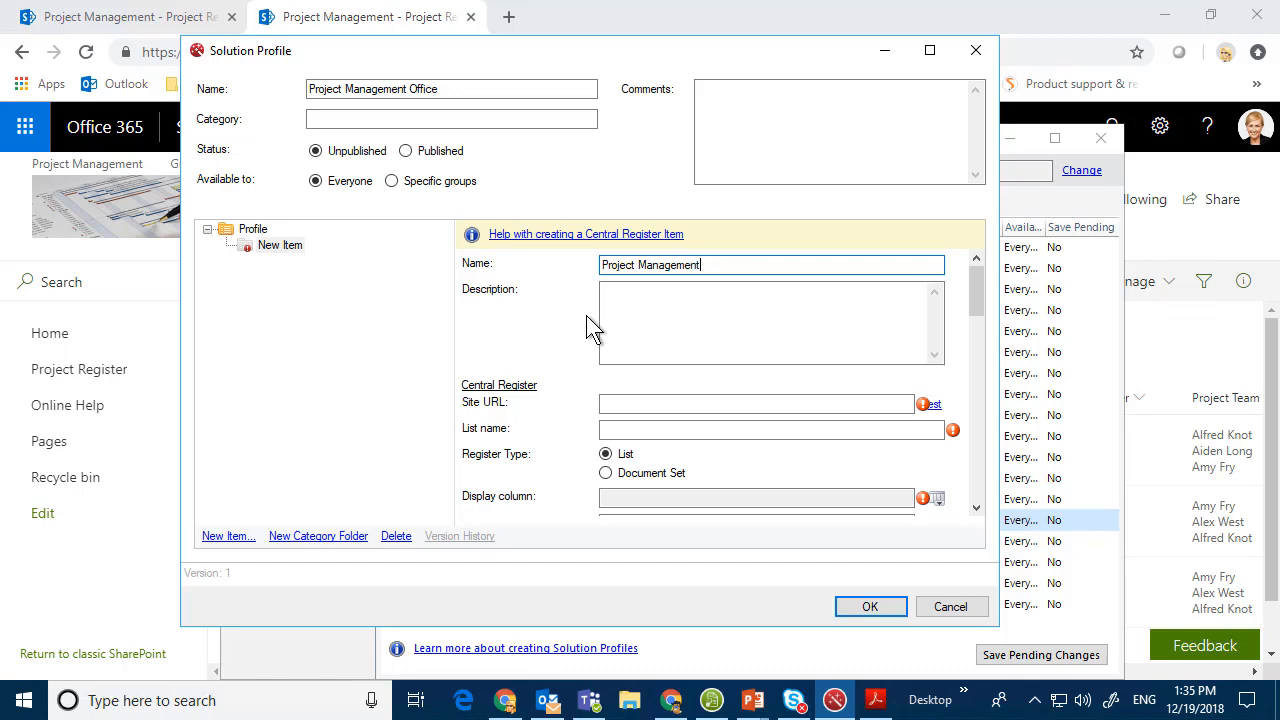
click(125, 18)
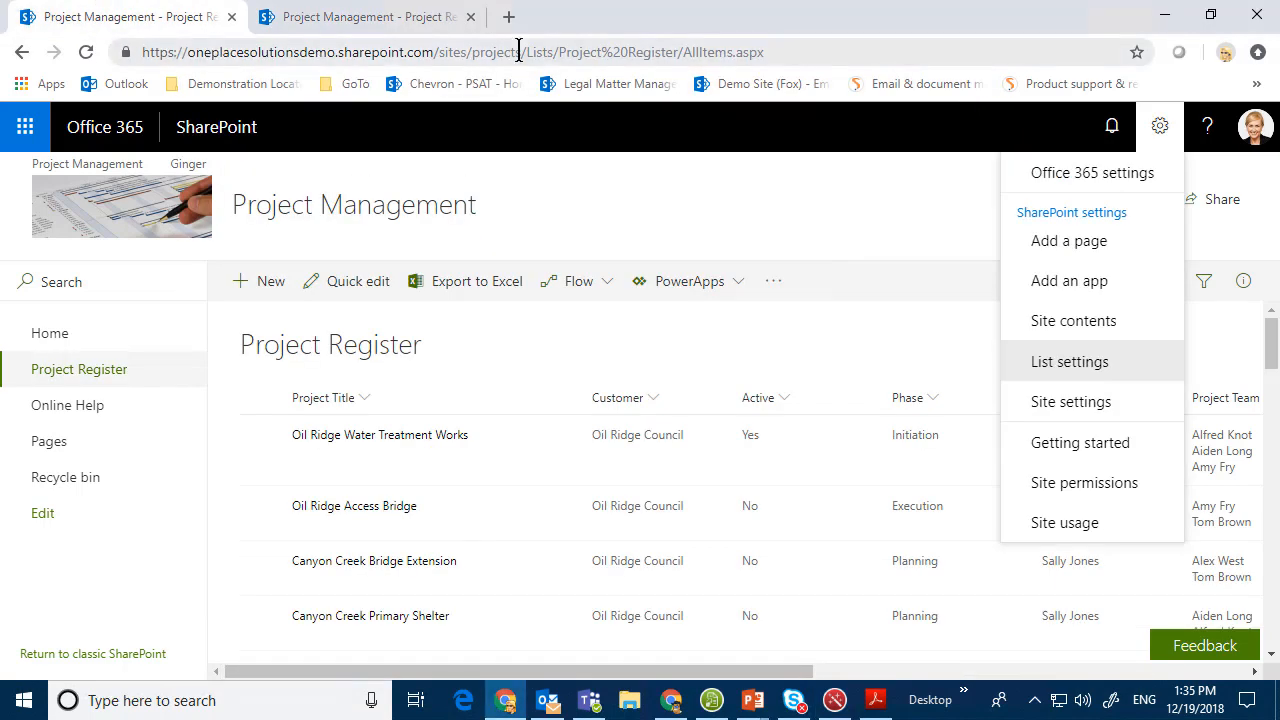
drag(519, 52, 85, 52)
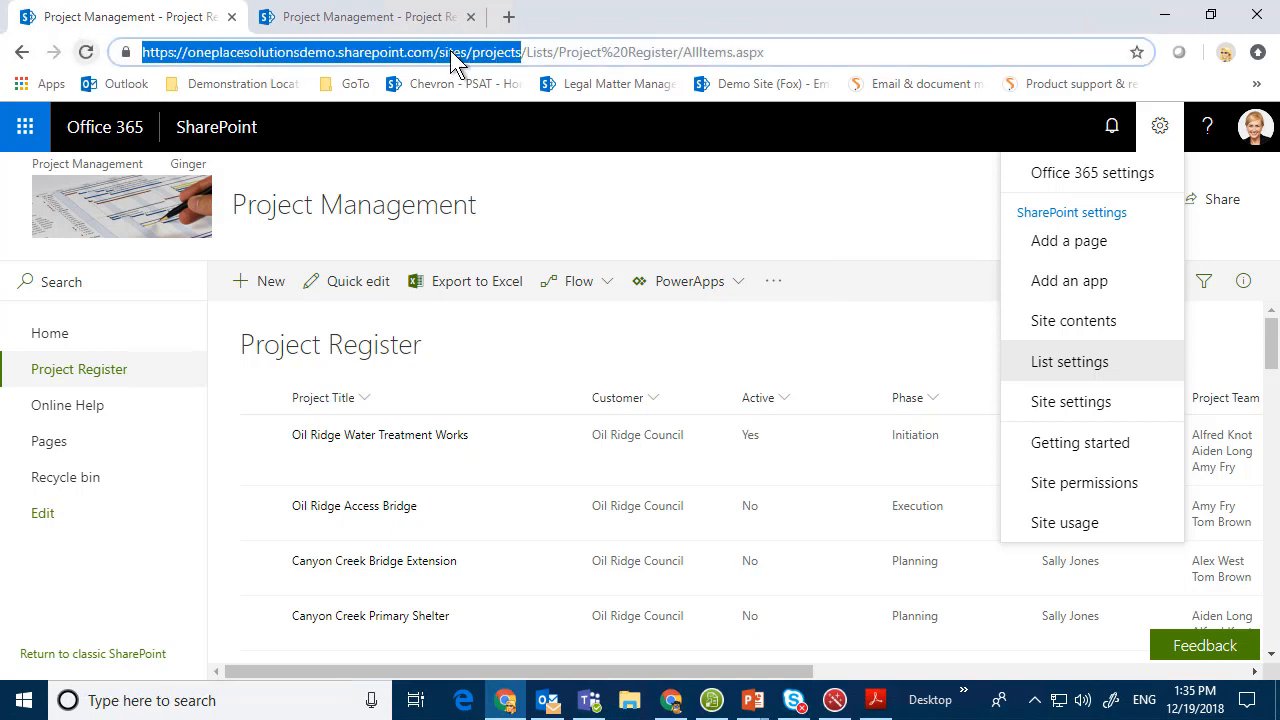
click(835, 700)
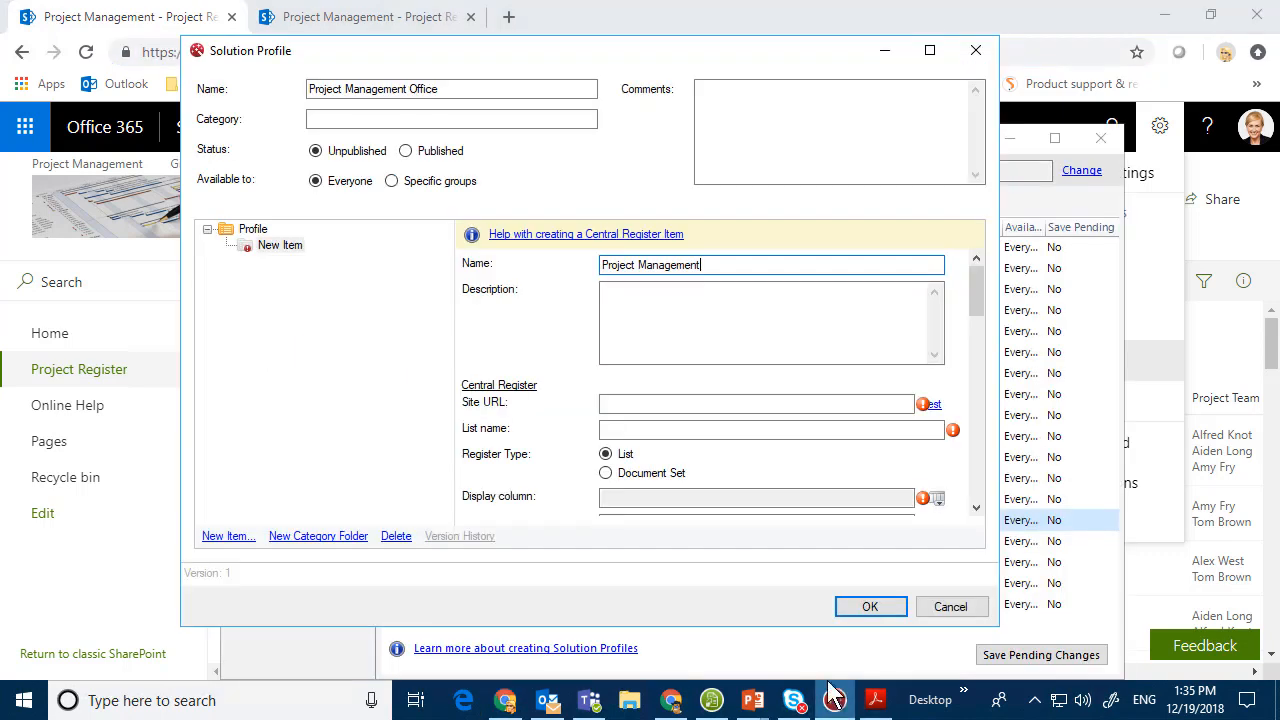
click(695, 403)
text(https://tonyphoasolutionsdemo.sharepoint.com/sites/projects)
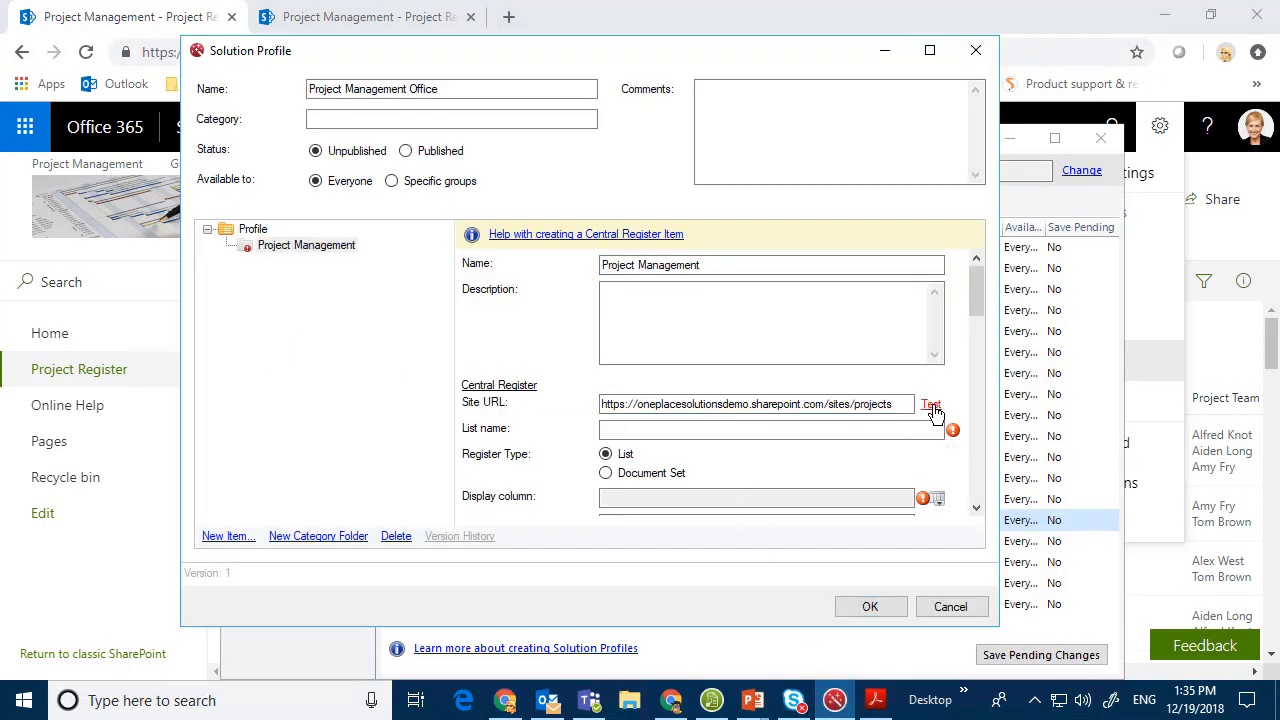
click(931, 404)
click(770, 419)
Step: Set the central register's list name to "Project Register" and its display column to Project Title
click(719, 430)
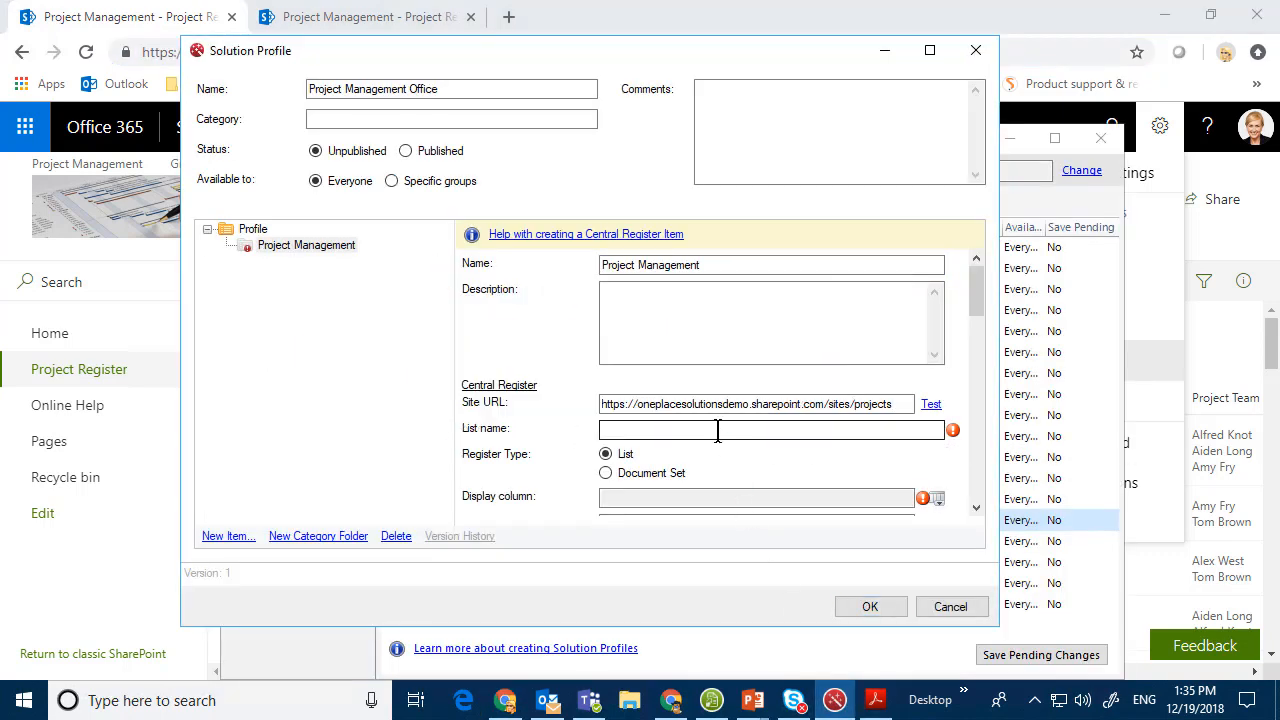
text(Proj)
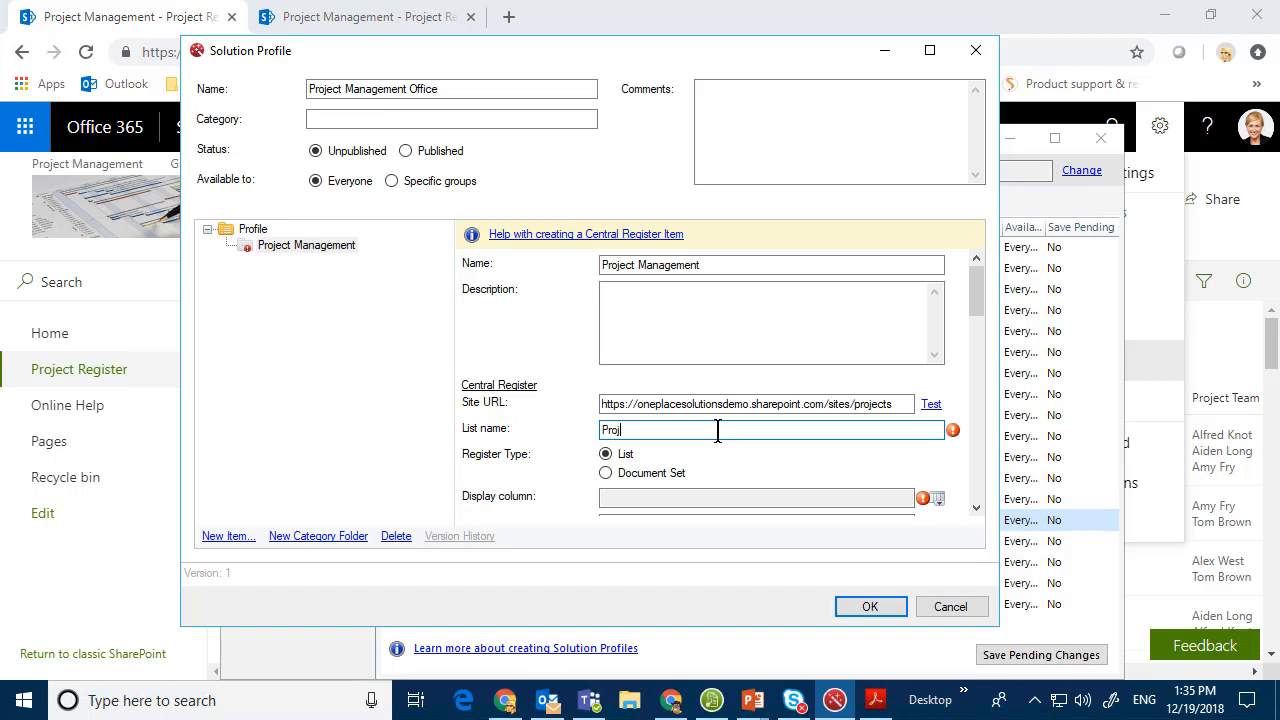
text(ect Register)
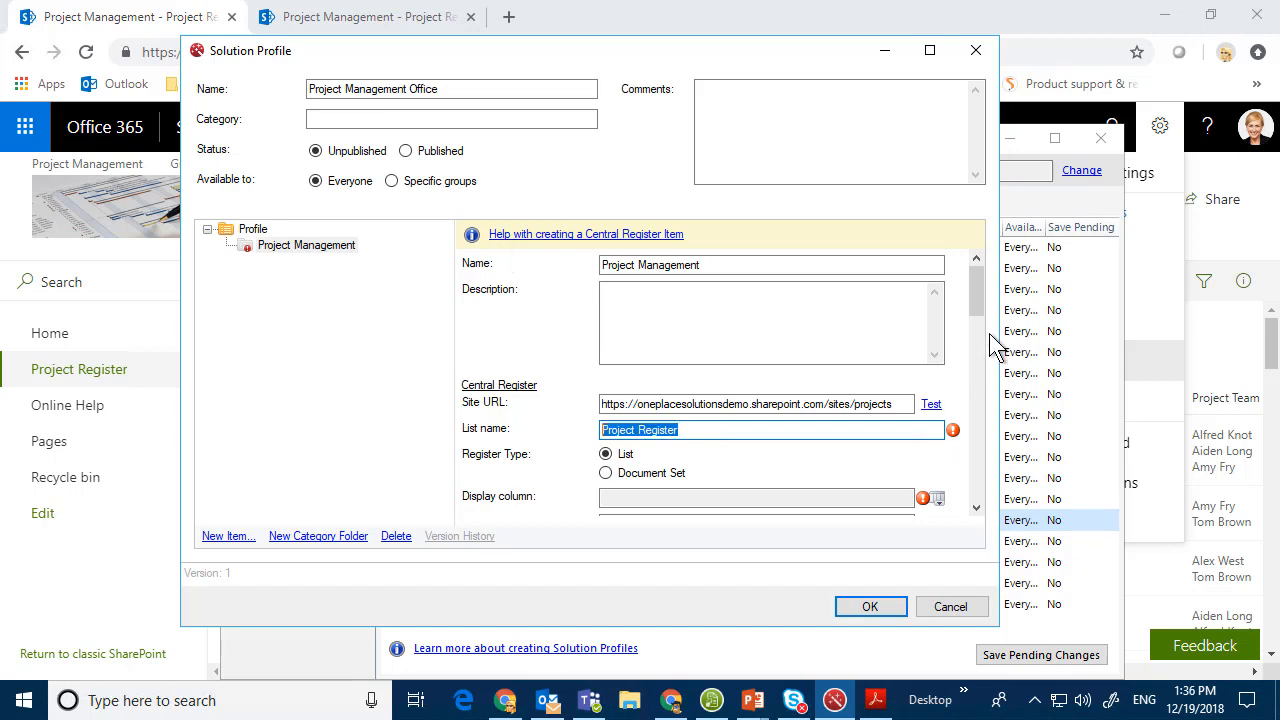
scroll(978, 302, down, 2)
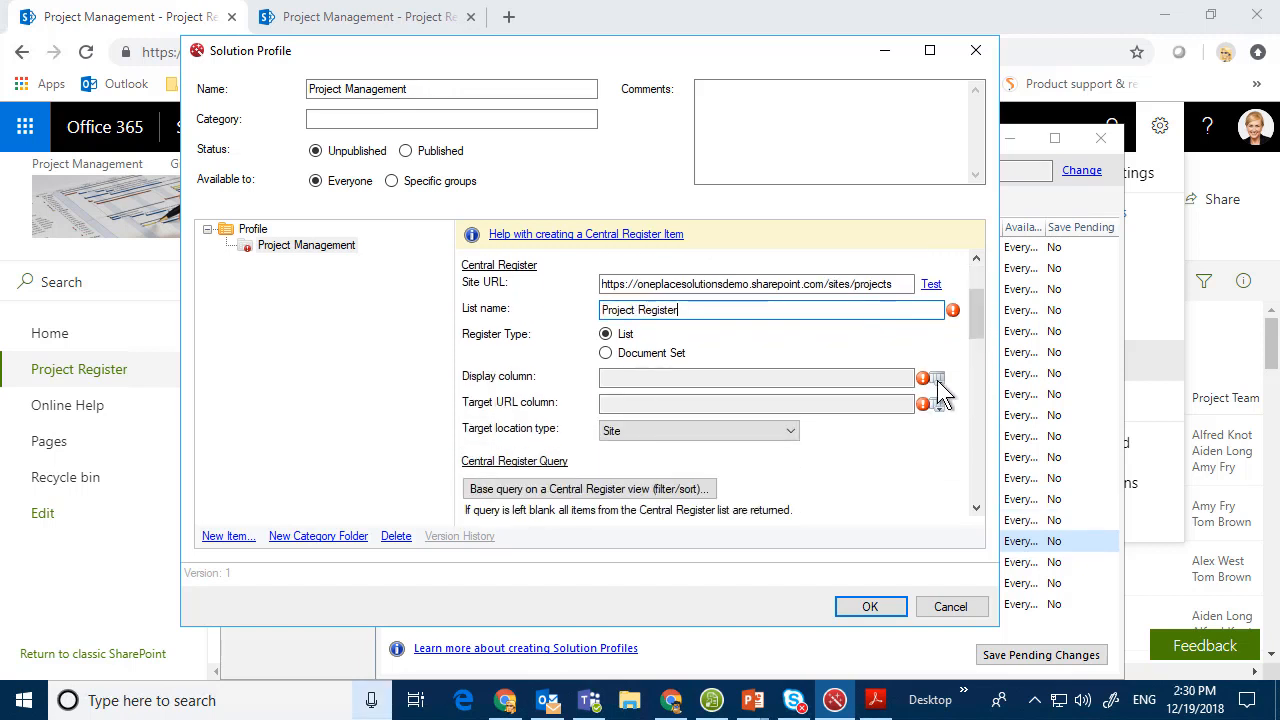
click(938, 380)
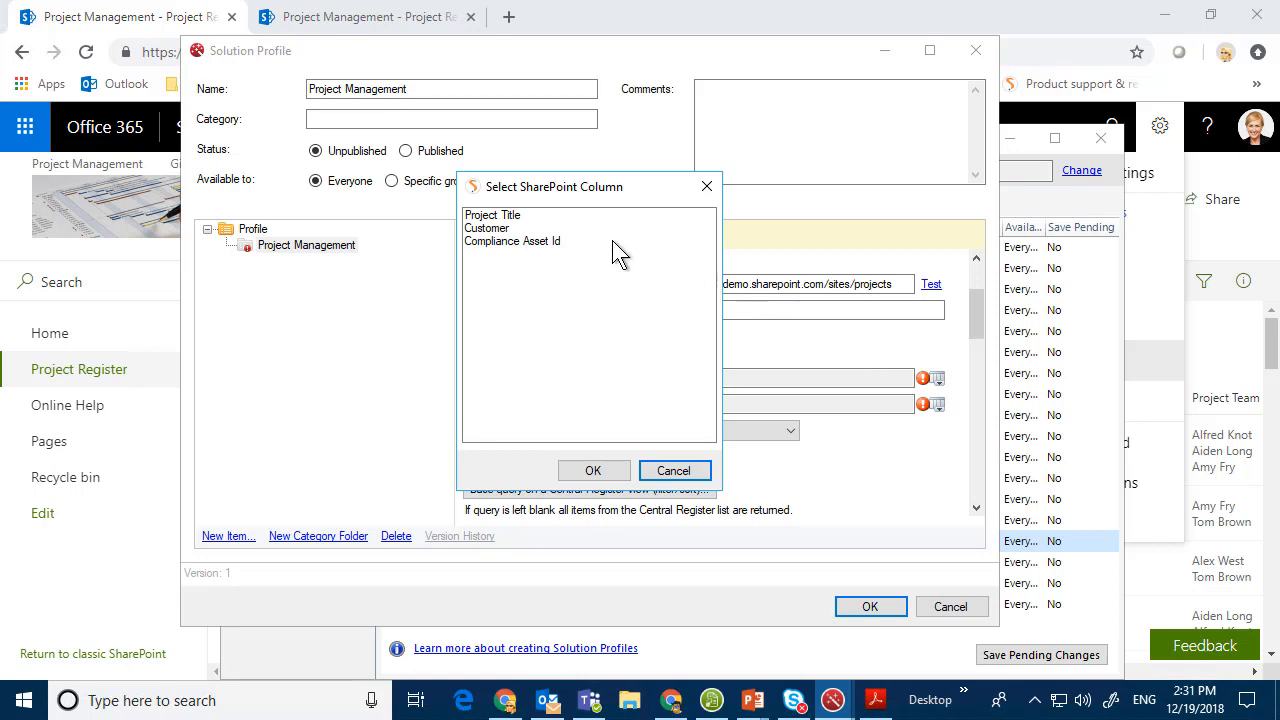
click(512, 217)
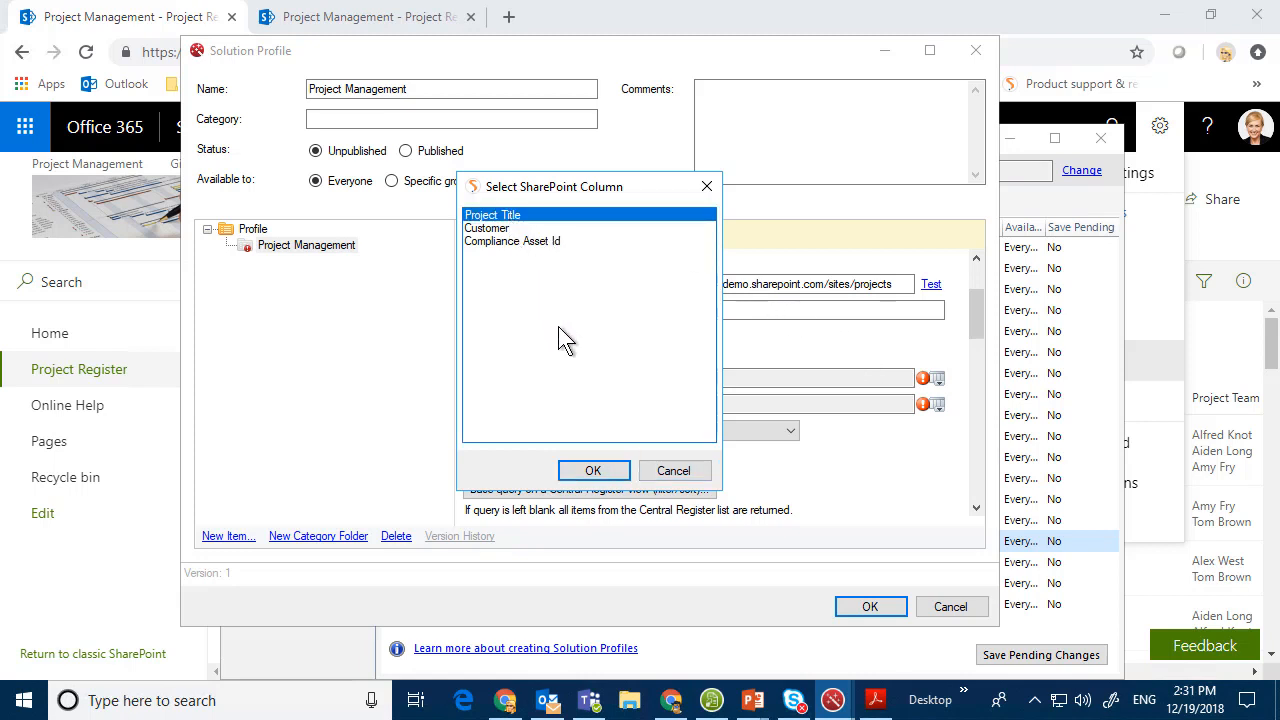
click(593, 471)
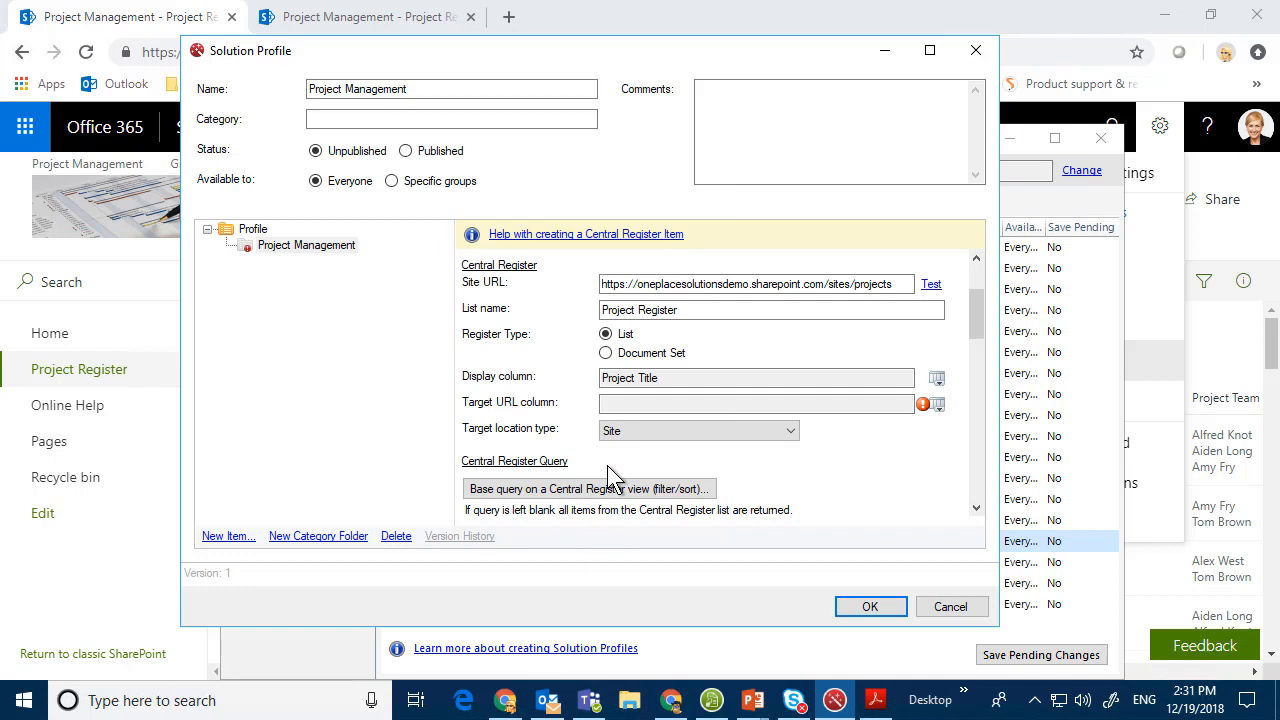
Step: Set the target URL column to Project Site and keep the target location type as Site
click(934, 409)
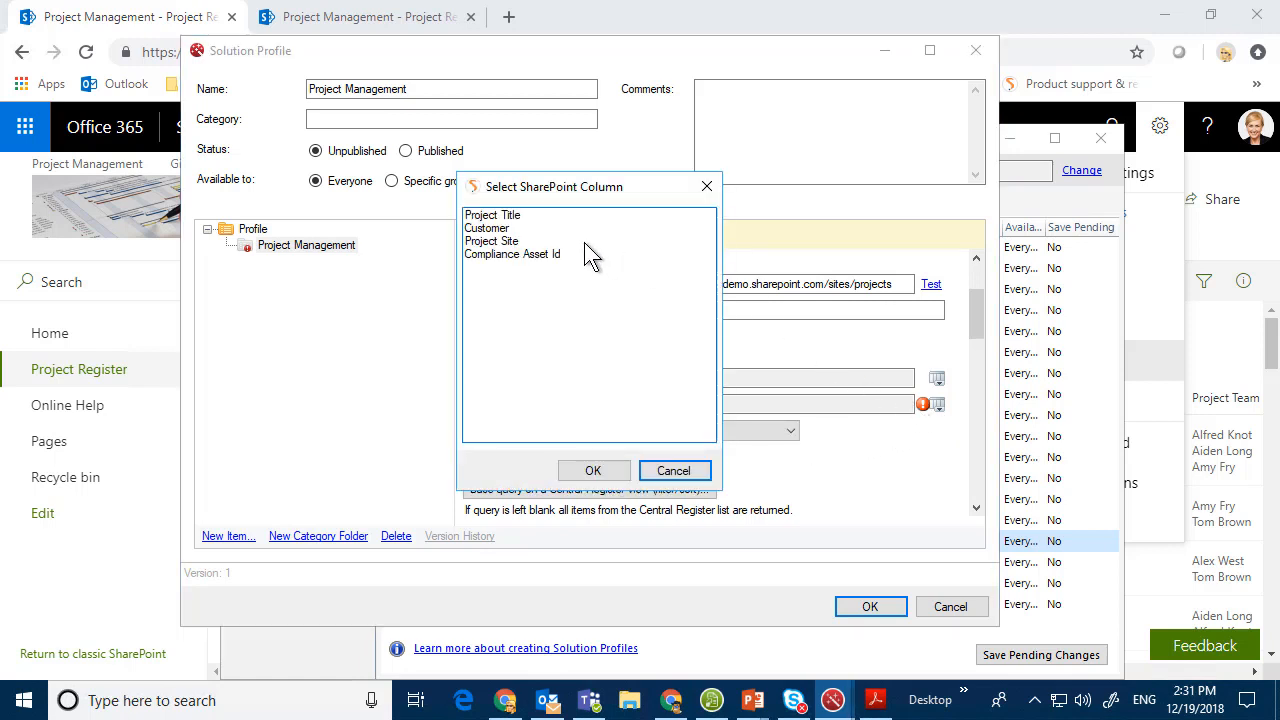
click(504, 244)
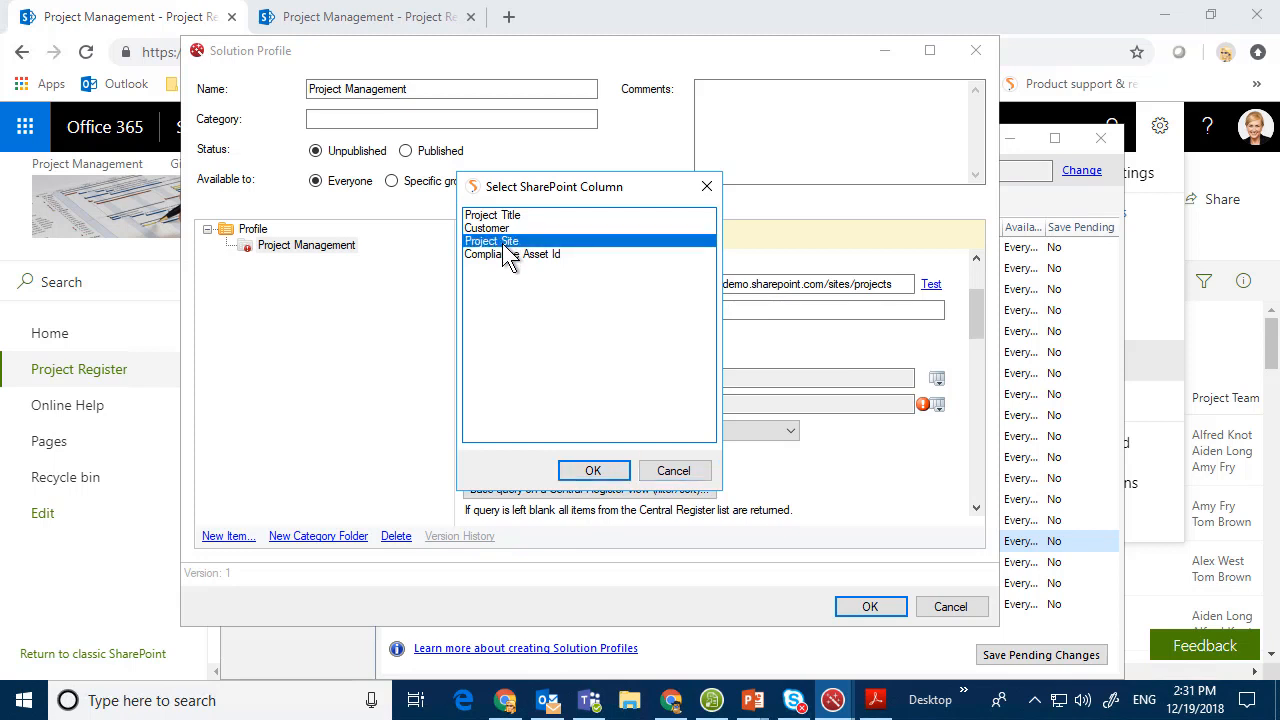
click(594, 471)
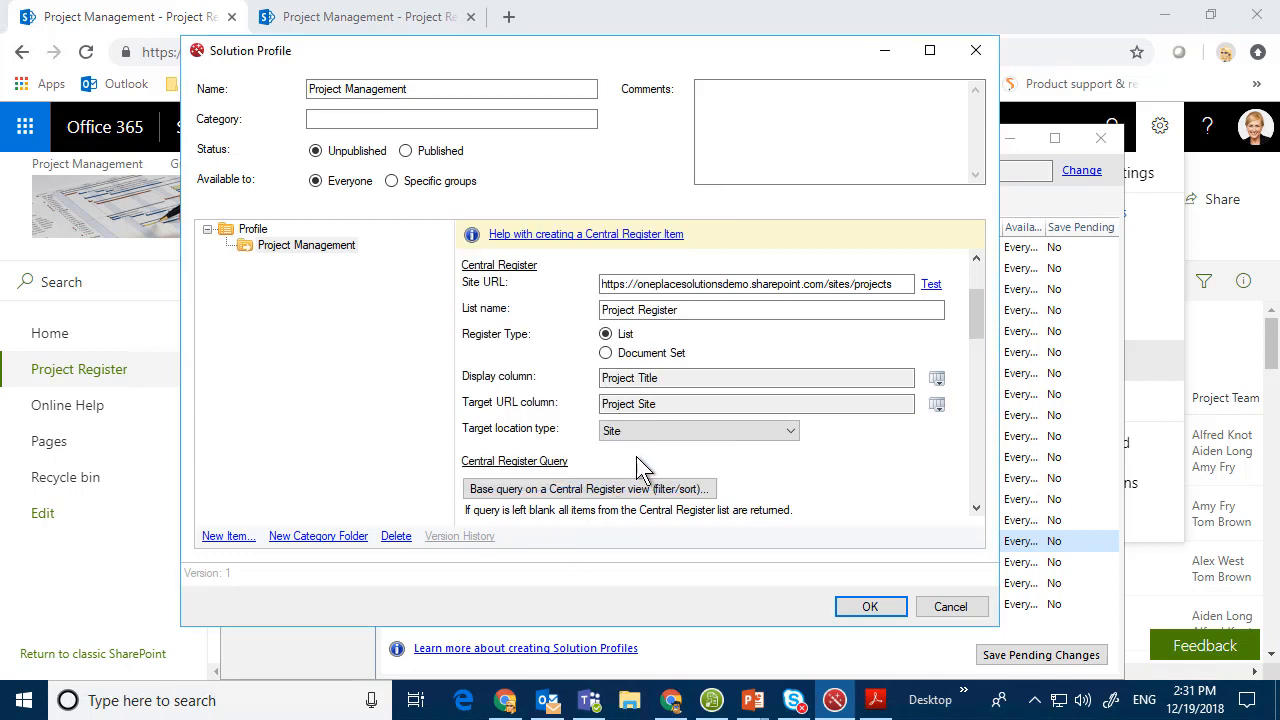
click(730, 432)
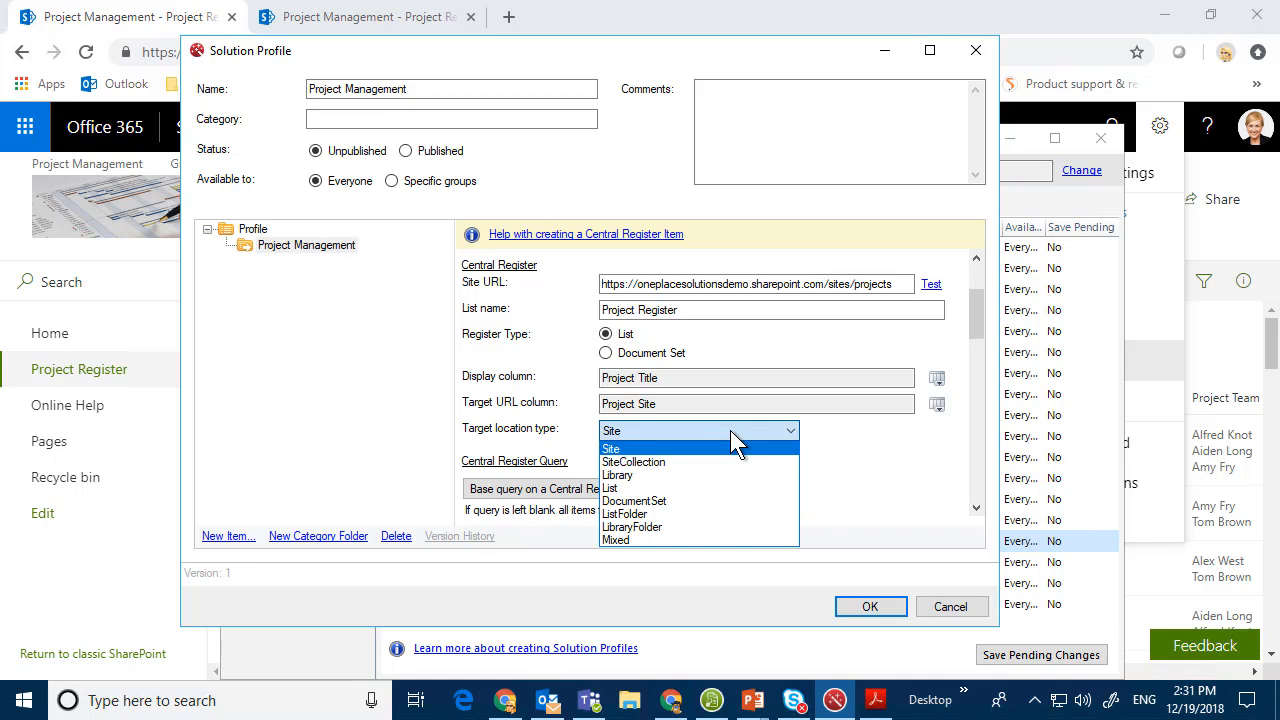
click(730, 432)
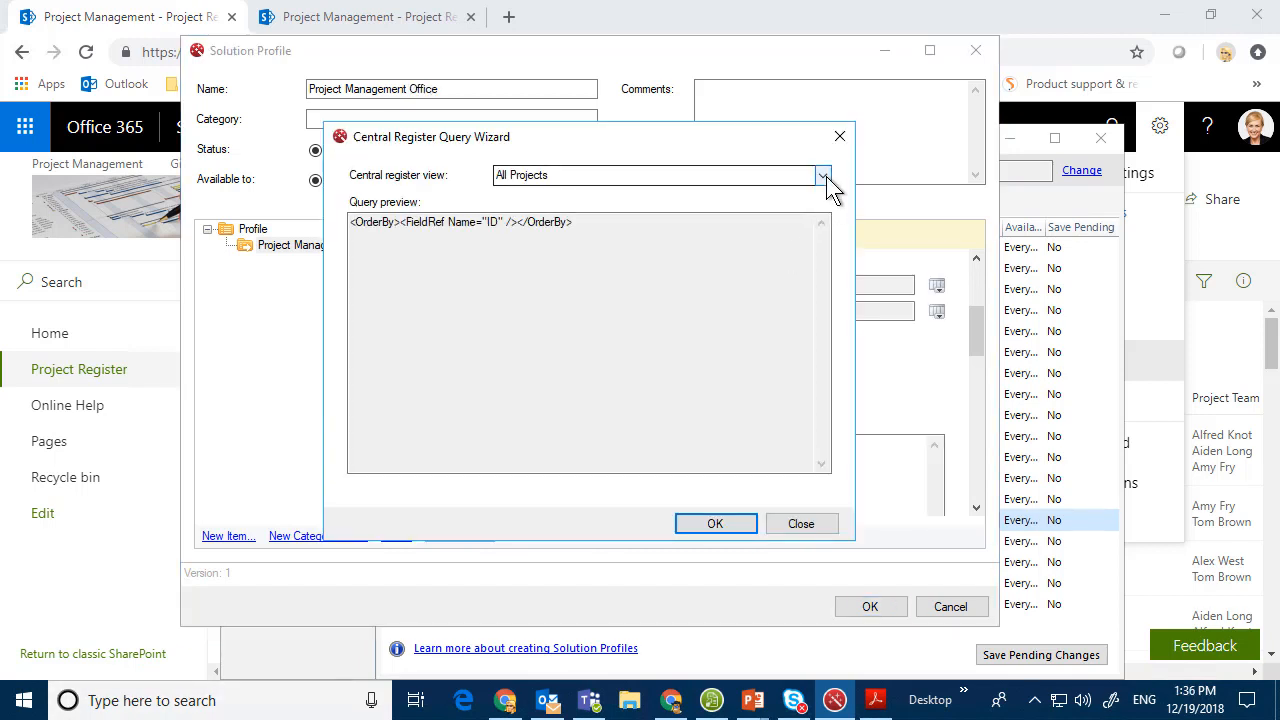
Step: Base the central register query on the "Projects I Manage" view
click(823, 176)
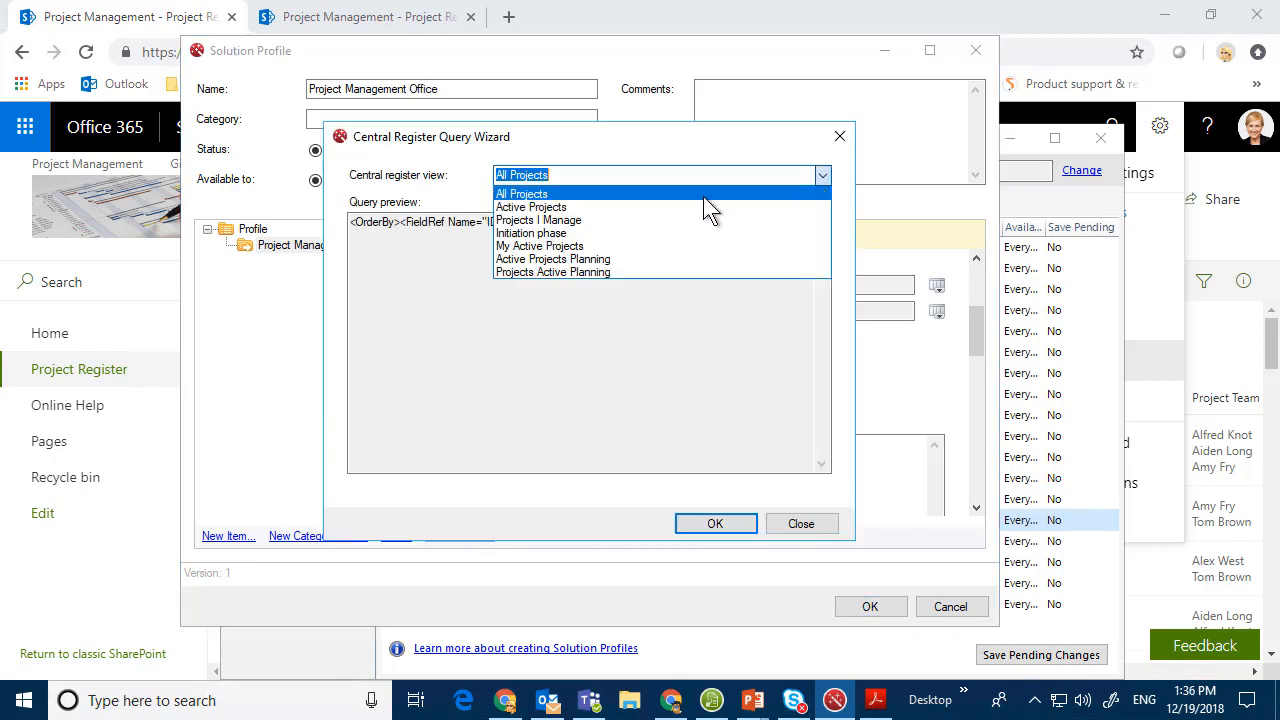
click(562, 219)
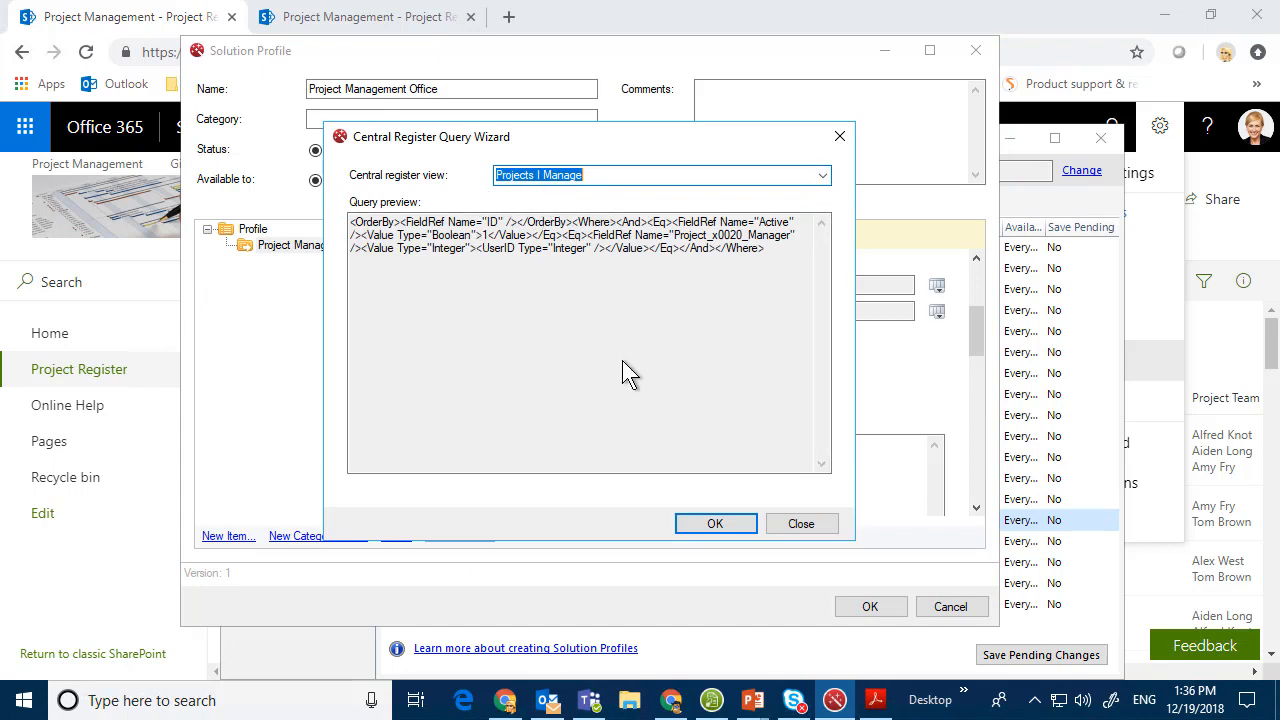
click(690, 529)
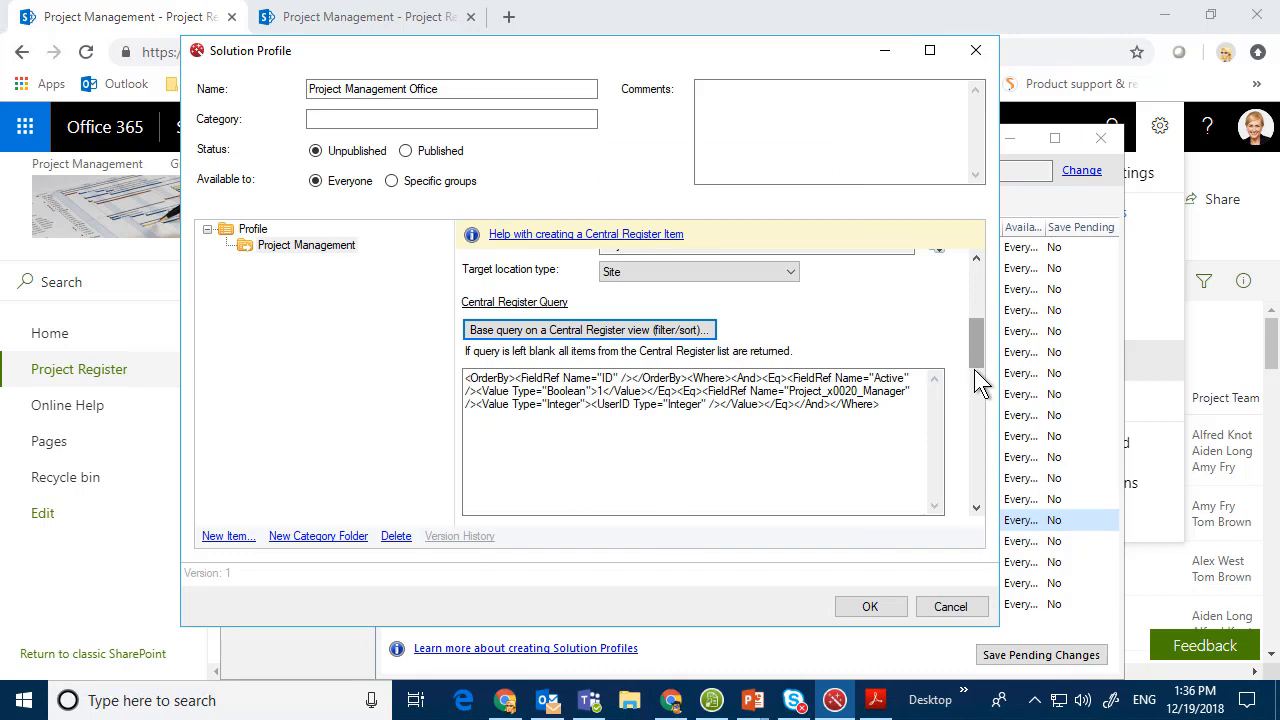
Step: Review the remaining central register item settings and accept the Project Management Office solution profile
scroll(974, 369, down, 5)
scroll(963, 457, down, 3)
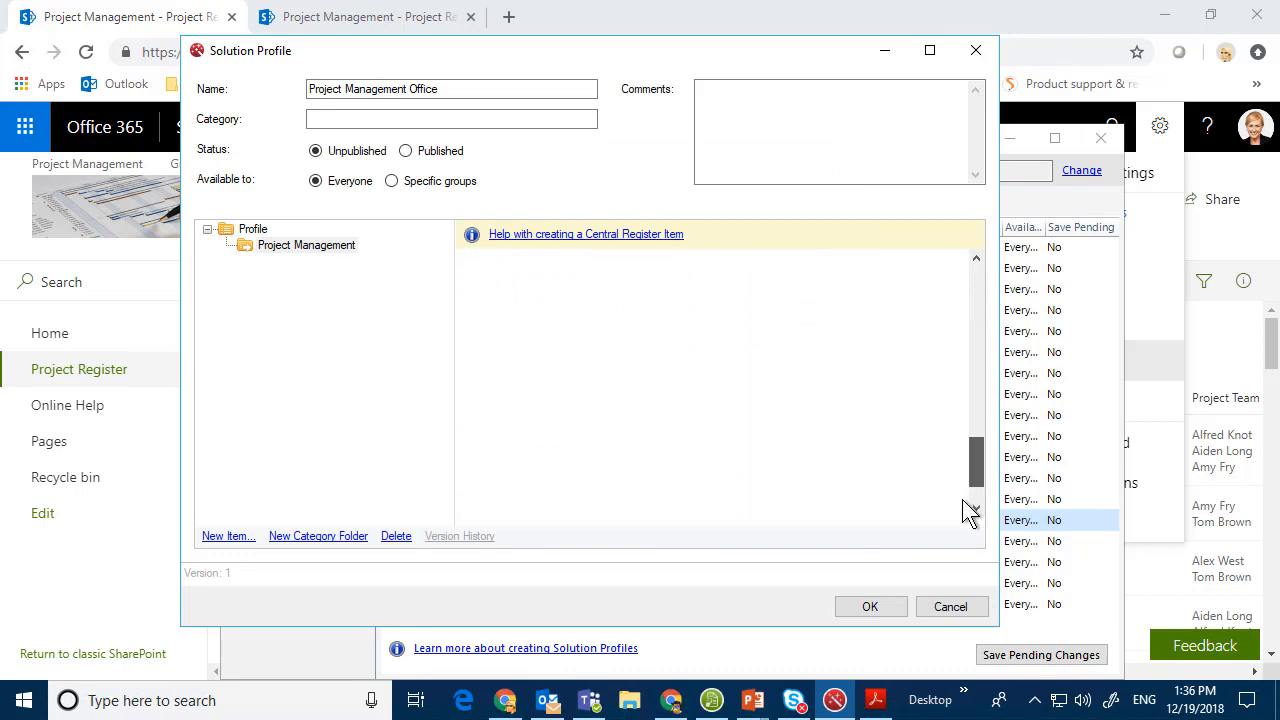
scroll(982, 393, up, 8)
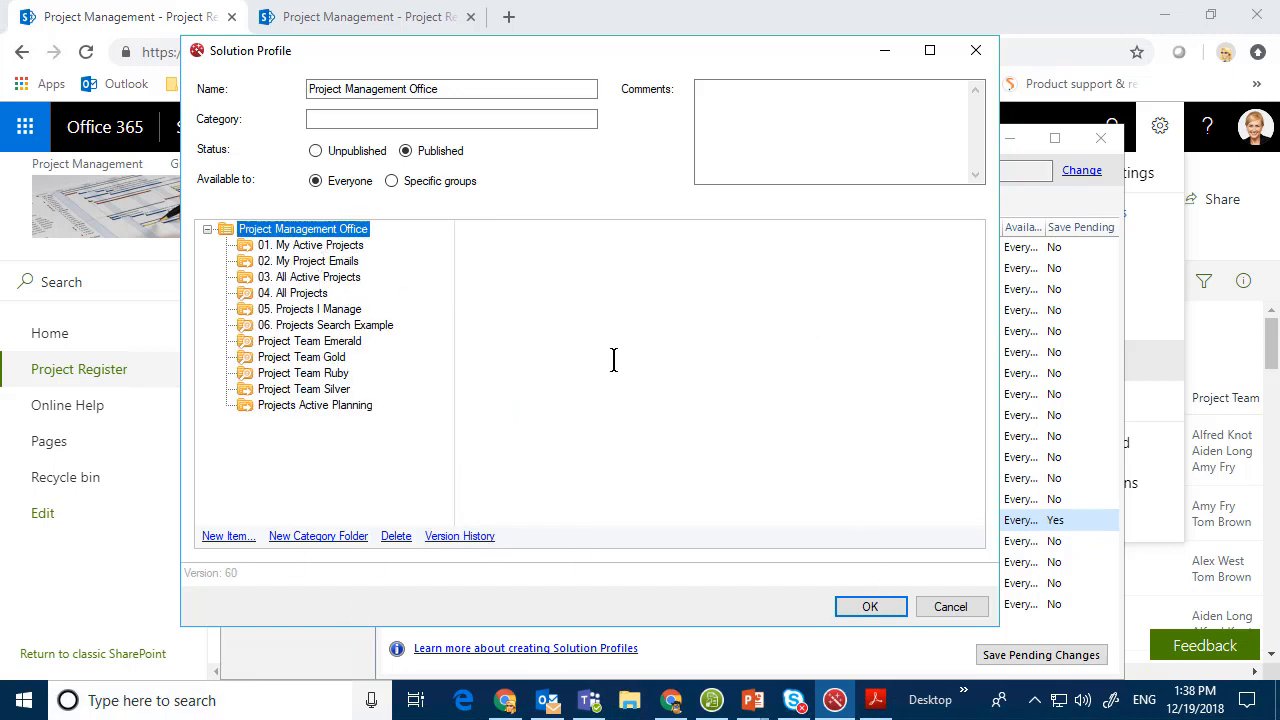
click(868, 610)
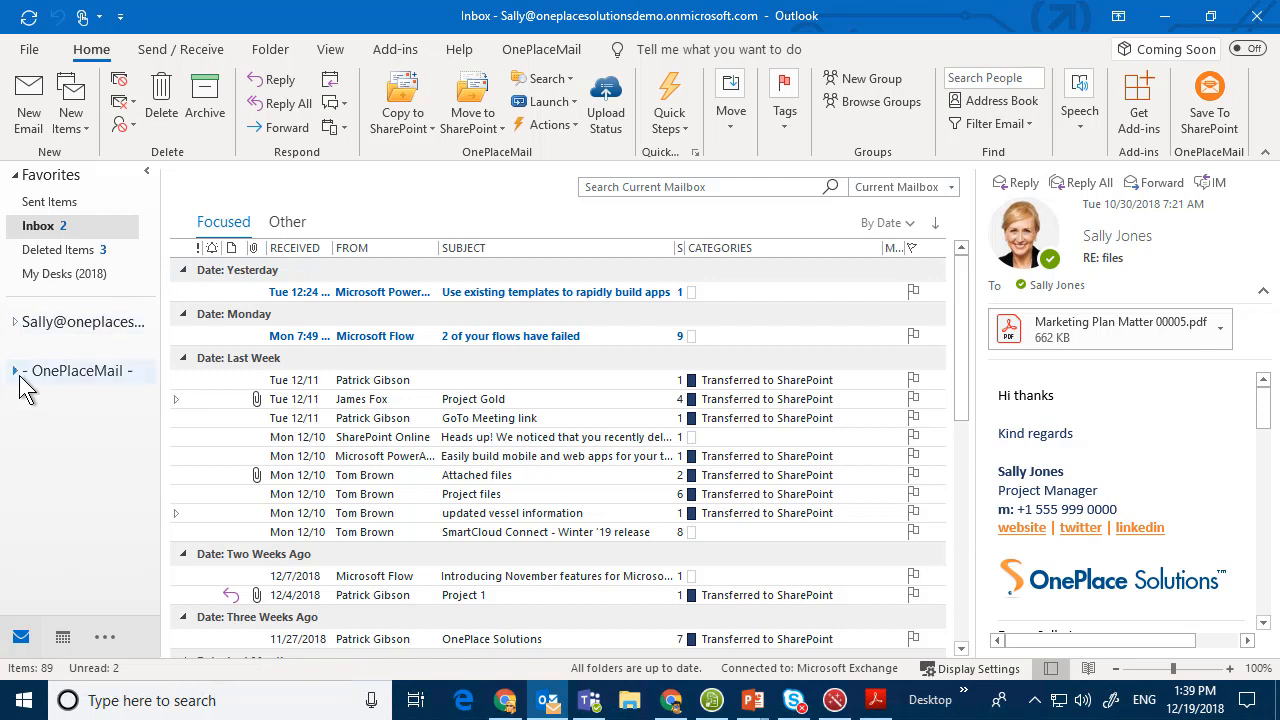
Step: In Outlook, expand OnePlaceMail's Solution Profiles down to the items of the Project Management Office profile
click(15, 346)
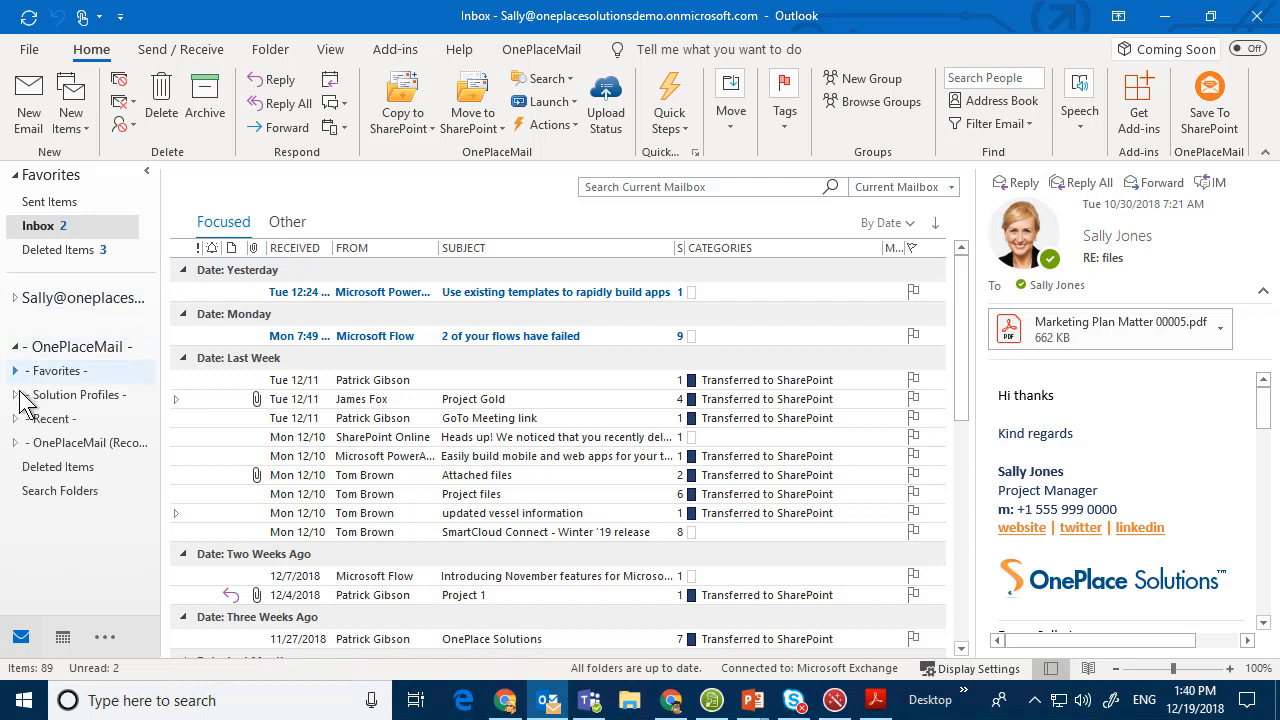
click(15, 396)
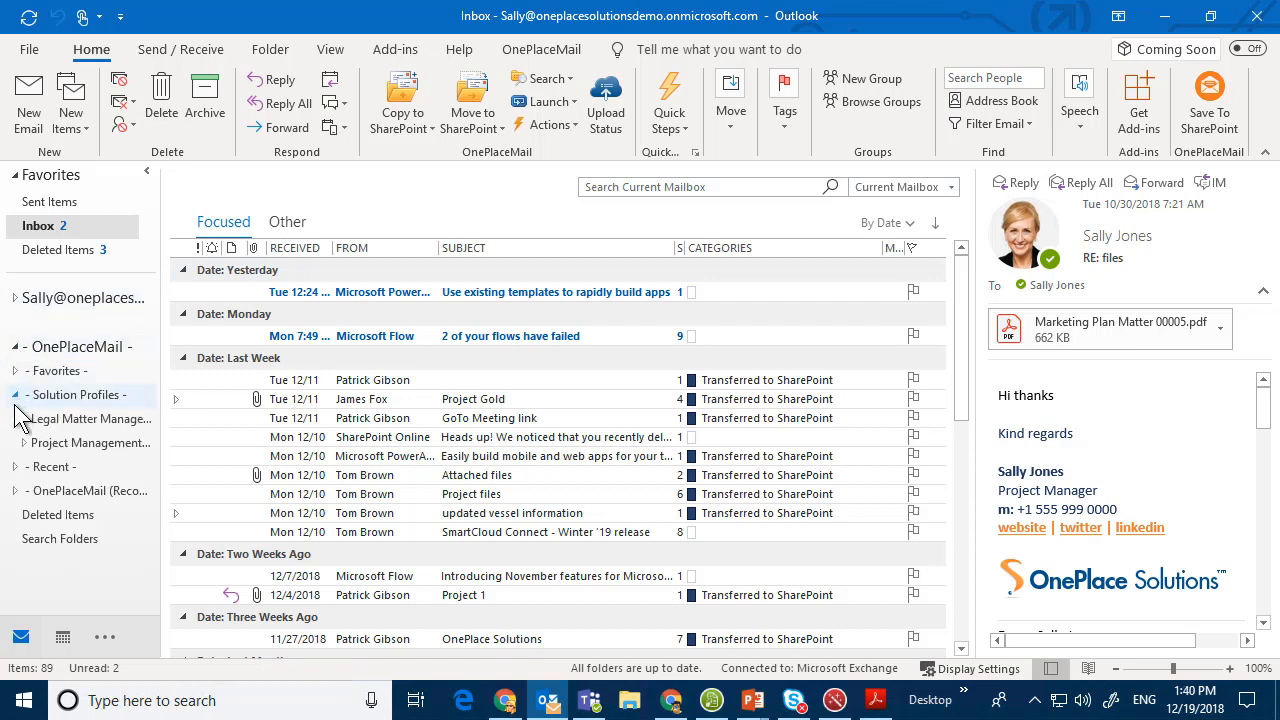
click(24, 443)
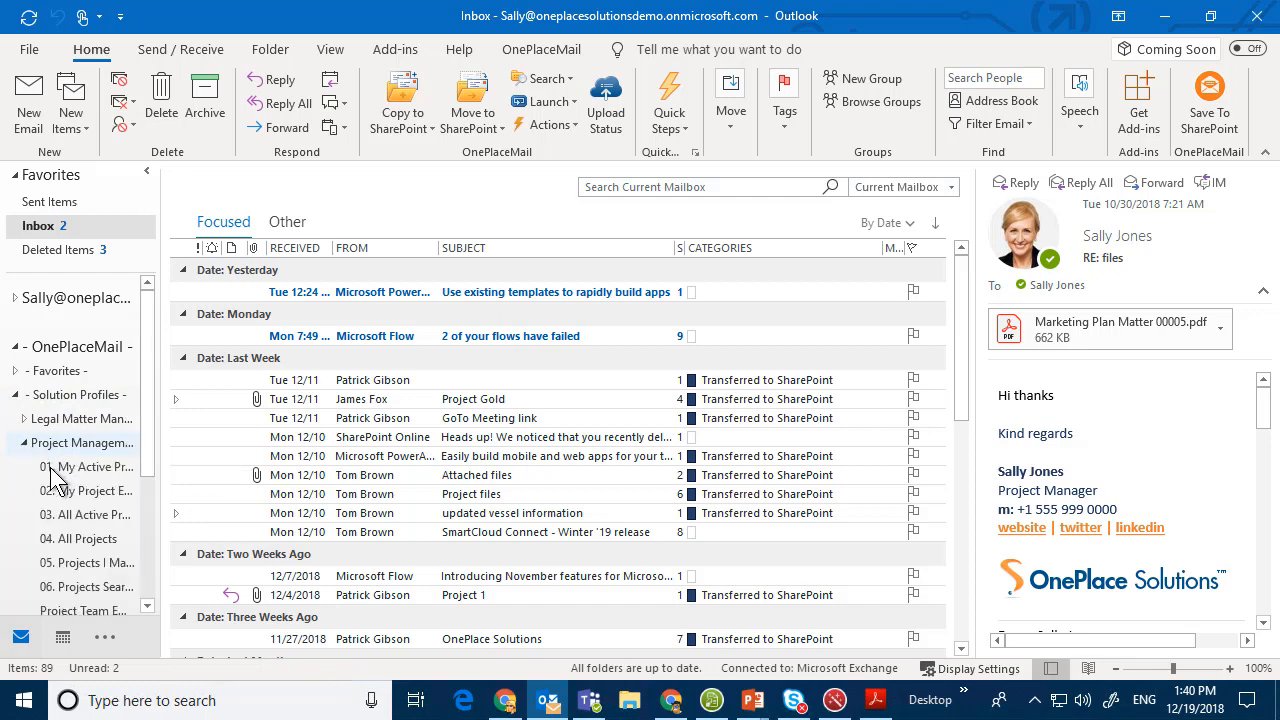
Step: View the project locations under "05. Projects I Manage" with a wider location tree, and open "03. All Active Projects"
click(88, 563)
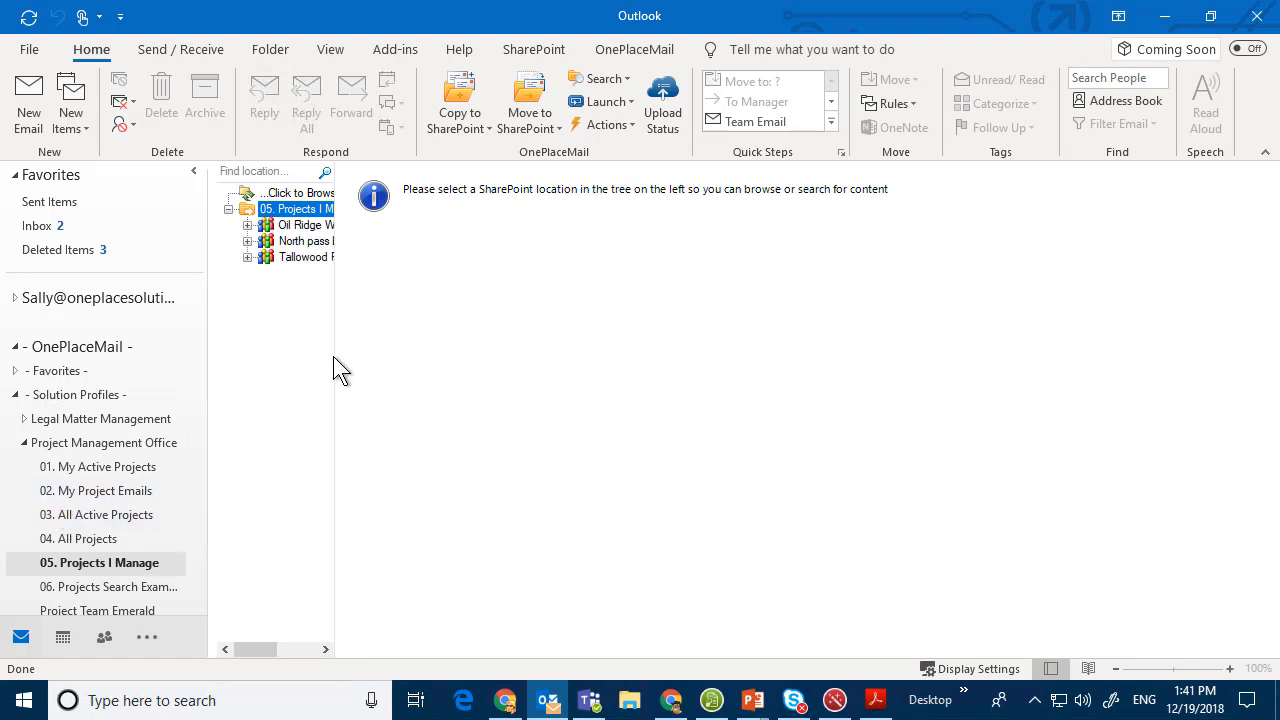
drag(337, 359, 437, 360)
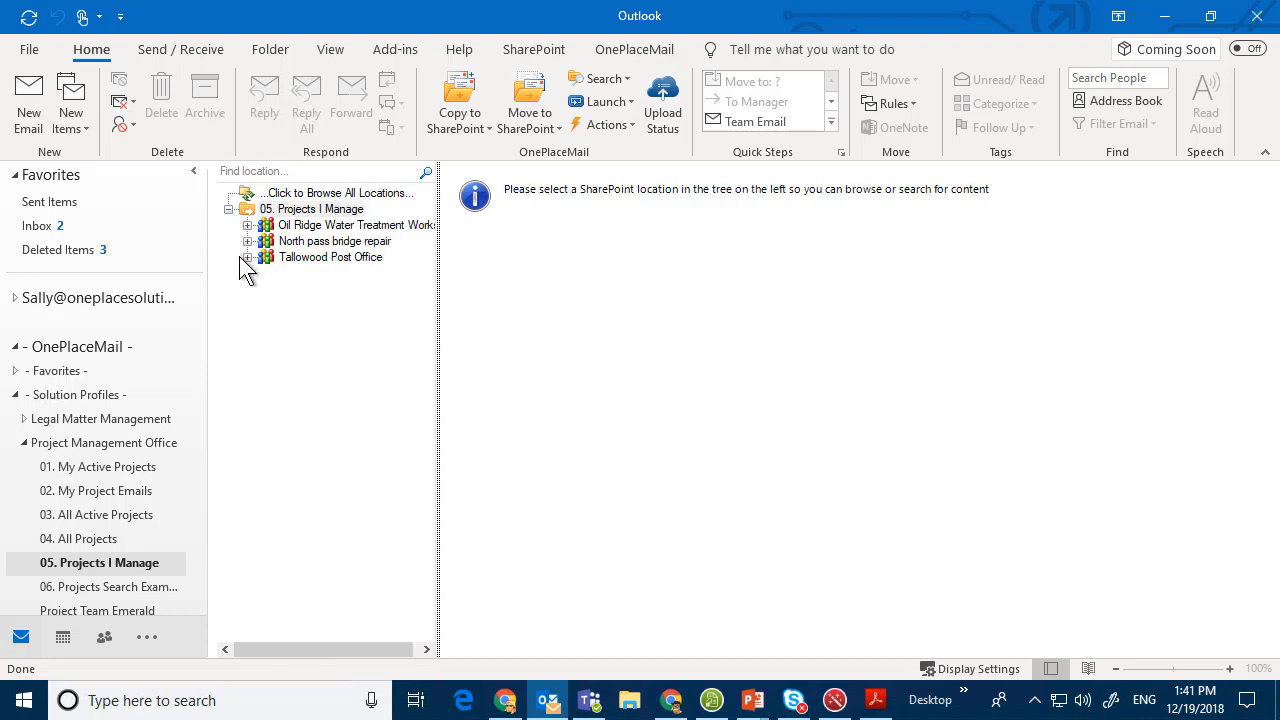
click(89, 515)
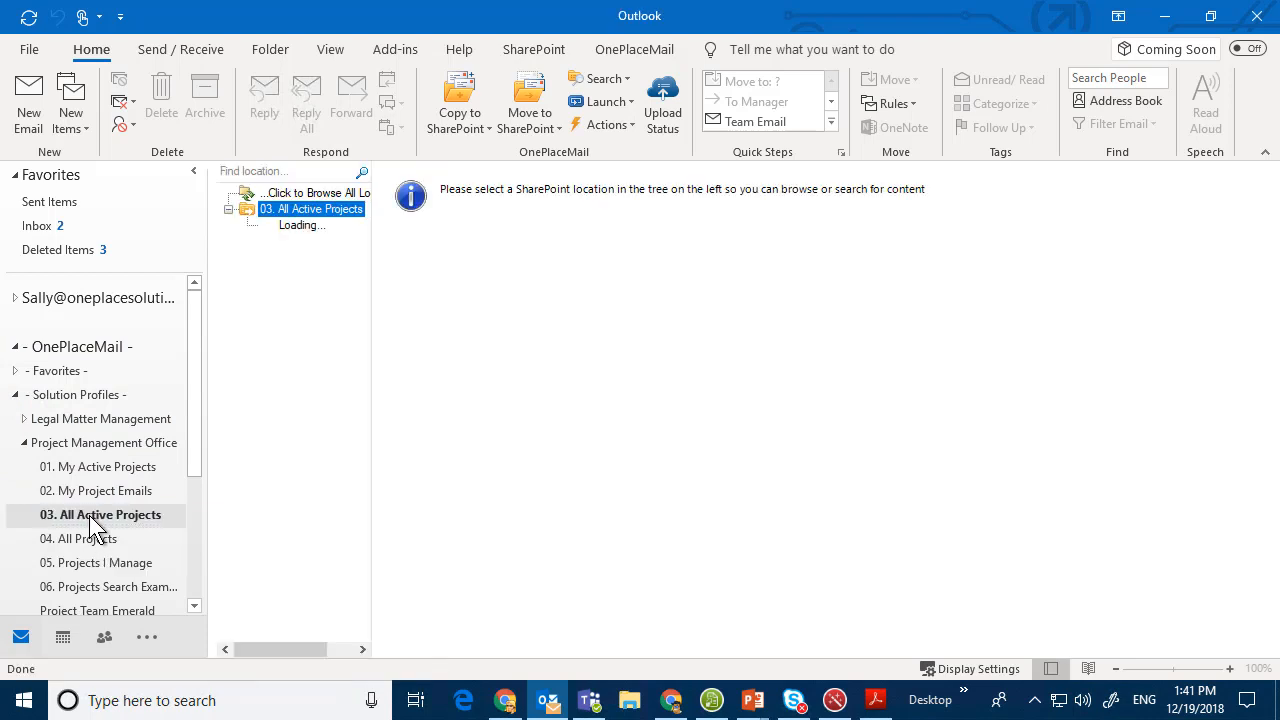